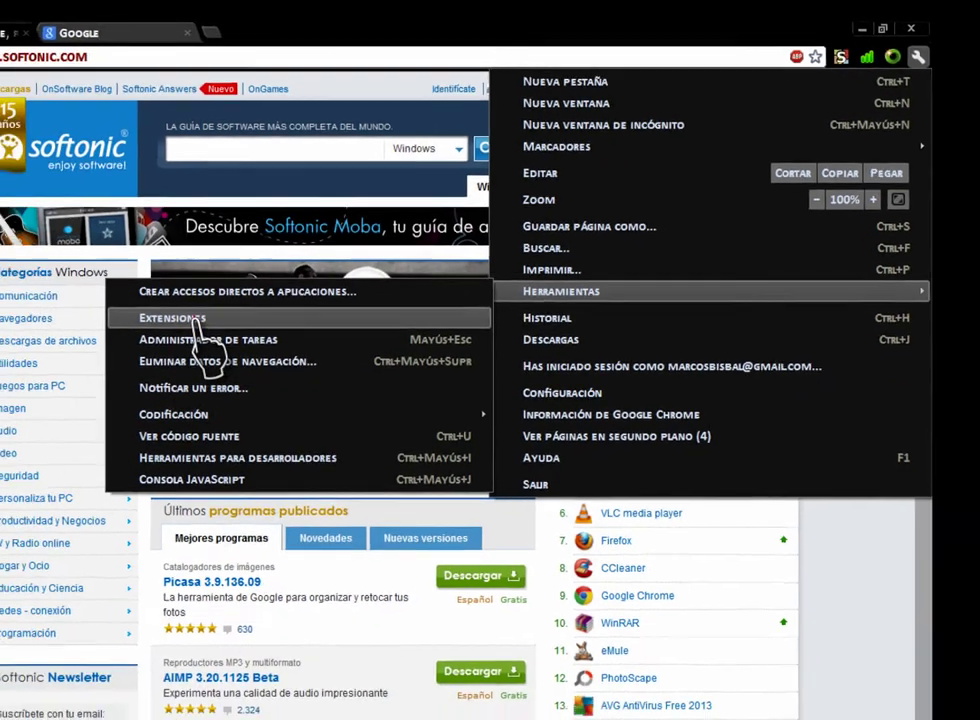
# Step: Disable the Adblock Plus (Beta) extension on Chrome's extensions page and reload the Softonic home page
pyautogui.click(195, 320)
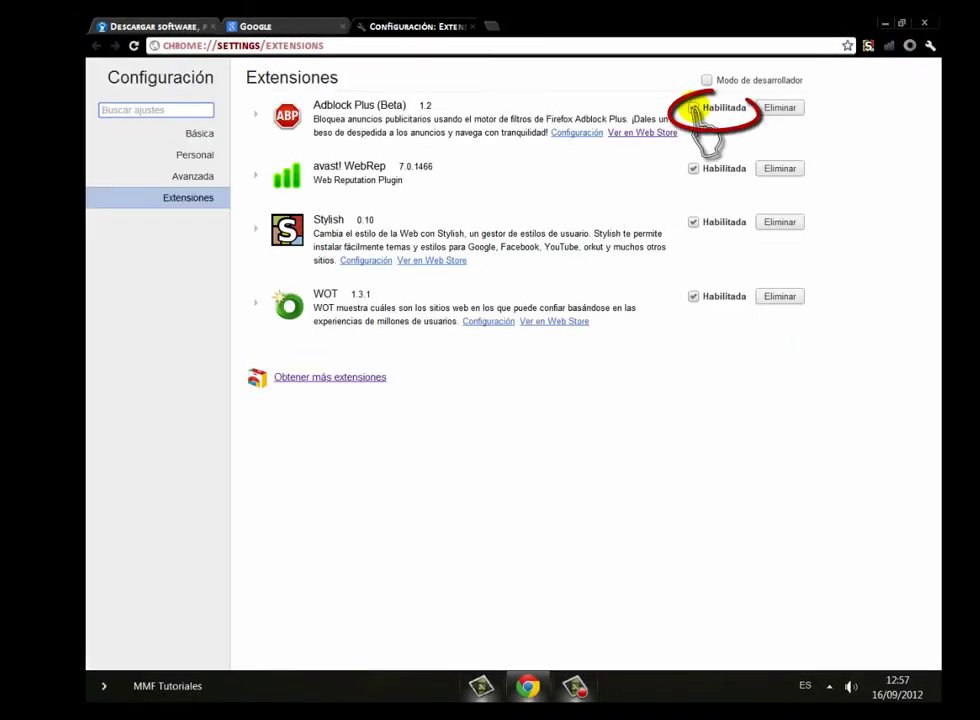
pyautogui.click(693, 108)
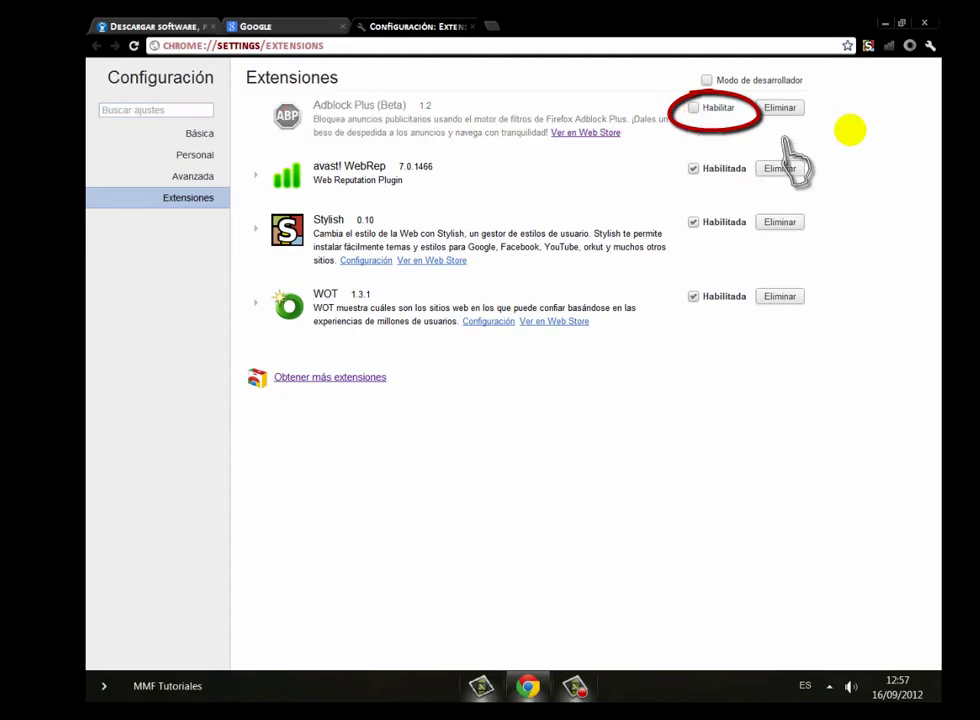
pyautogui.click(168, 28)
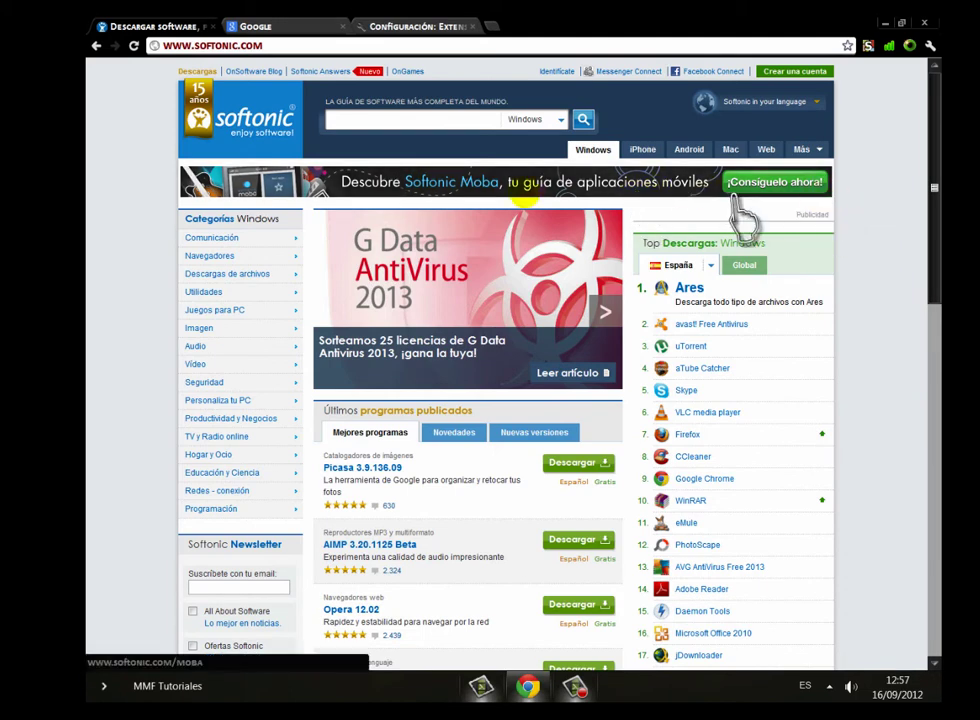
pyautogui.click(97, 45)
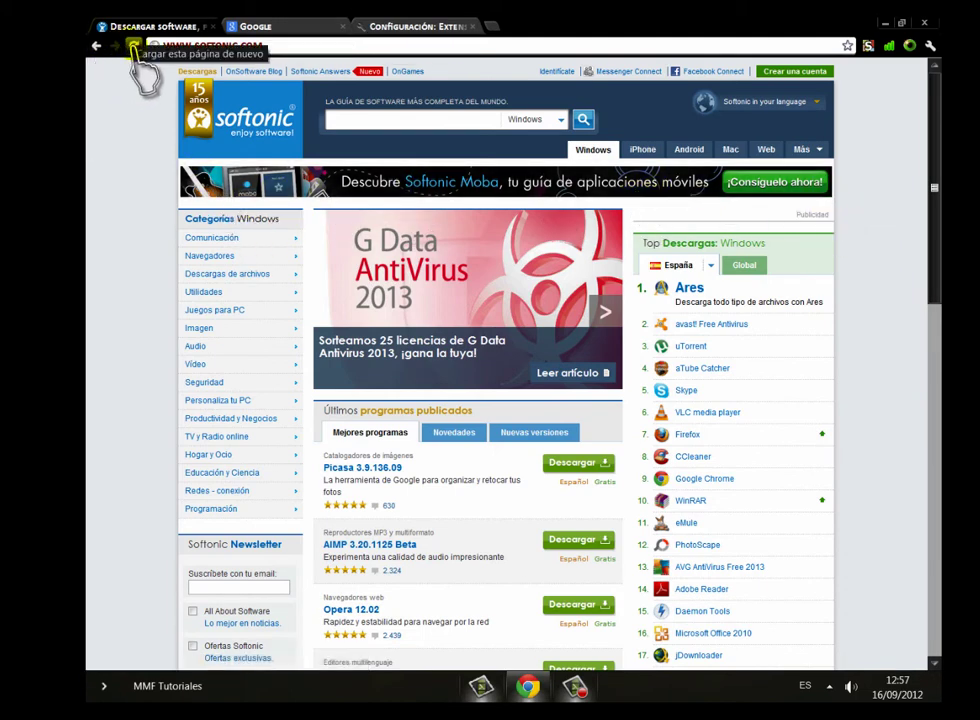
pyautogui.click(131, 48)
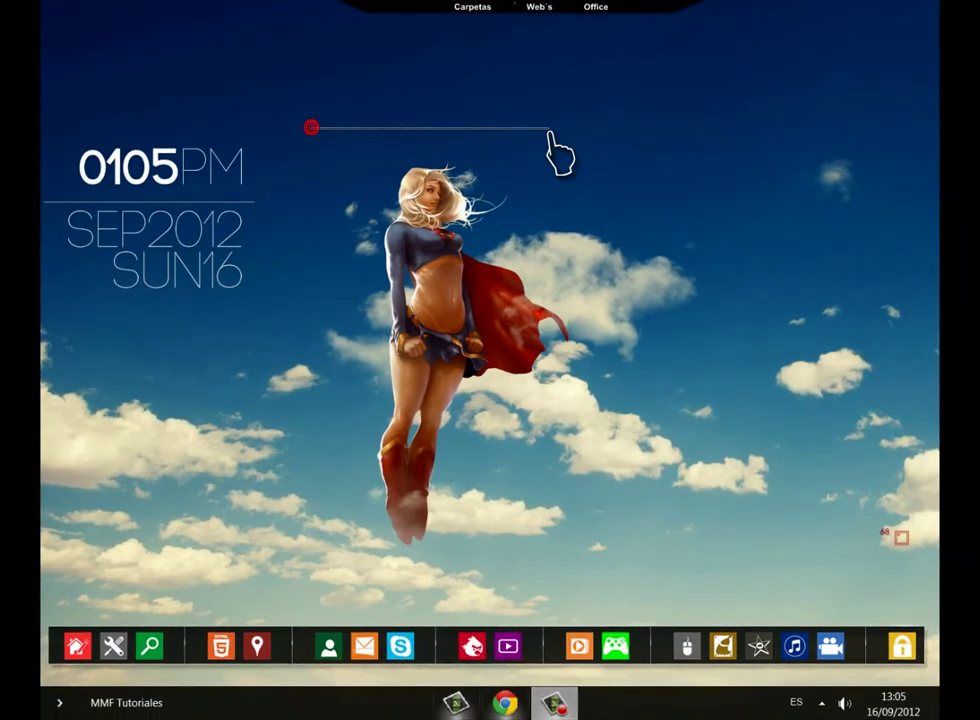
pyautogui.moveTo(549, 130); pyautogui.dragTo(609, 563)
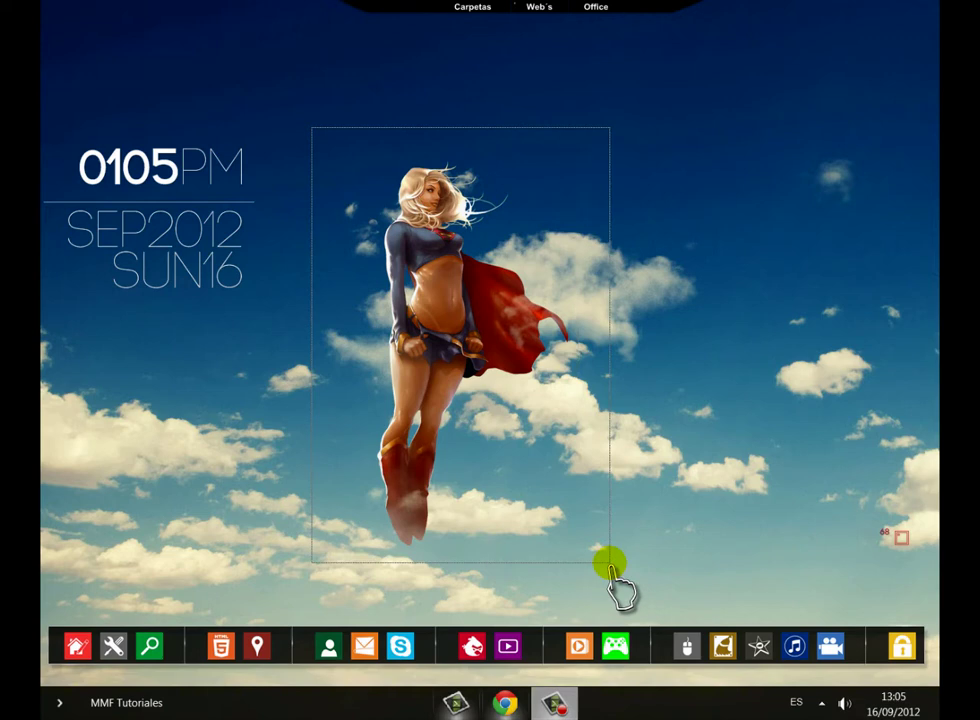
pyautogui.moveTo(609, 563); pyautogui.dragTo(609, 565)
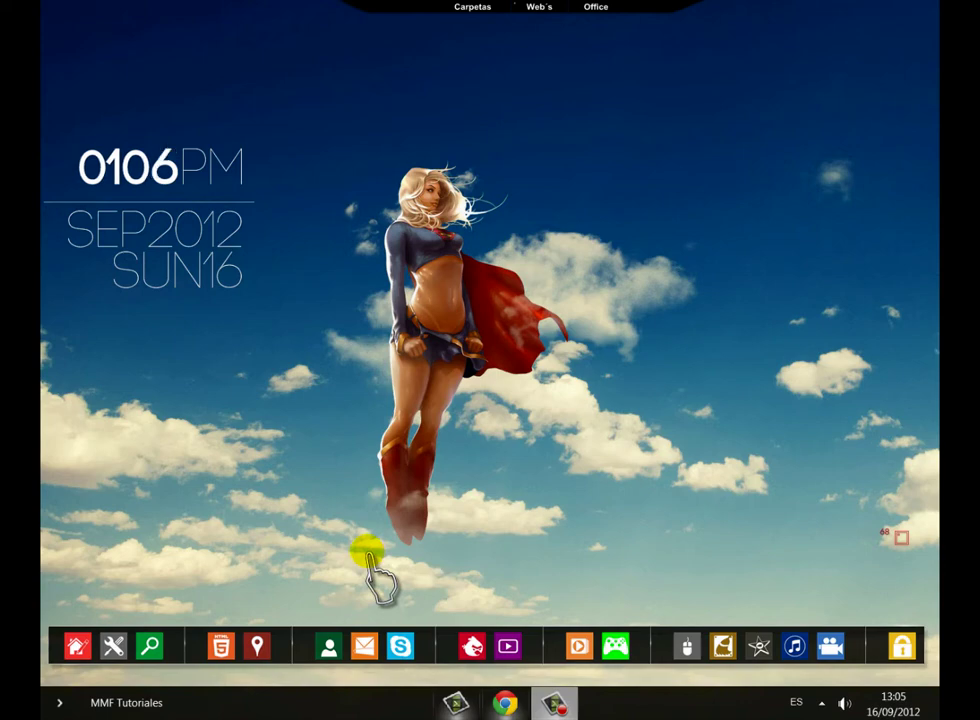
# Step: Switch to Chrome, open its extensions page and go from there to the Chrome Web Store for more extensions
pyautogui.moveTo(548, 692)
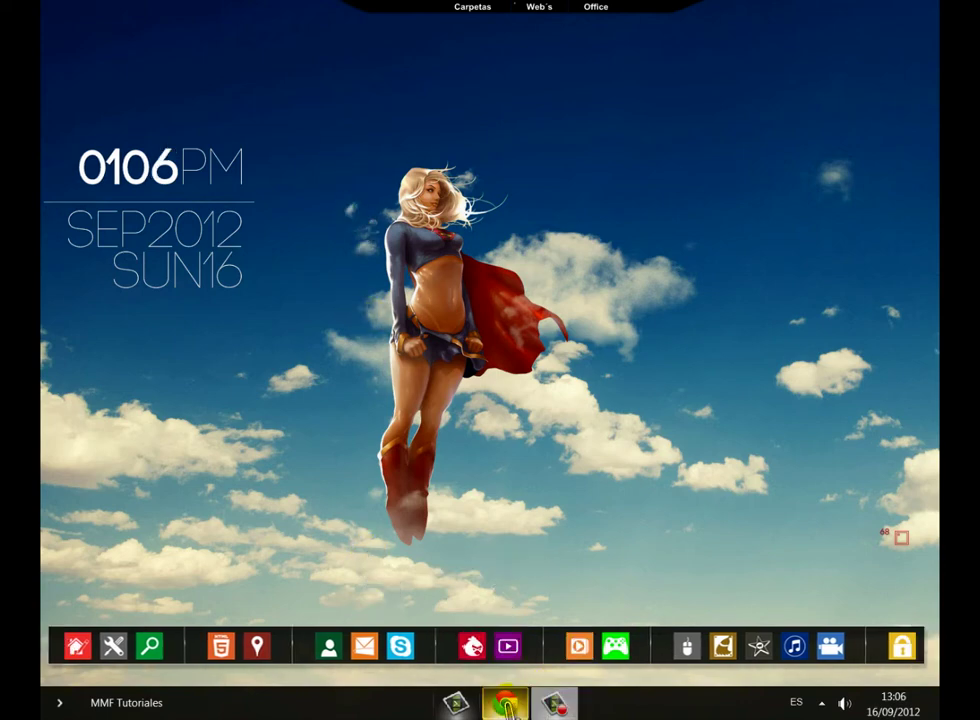
pyautogui.click(506, 704)
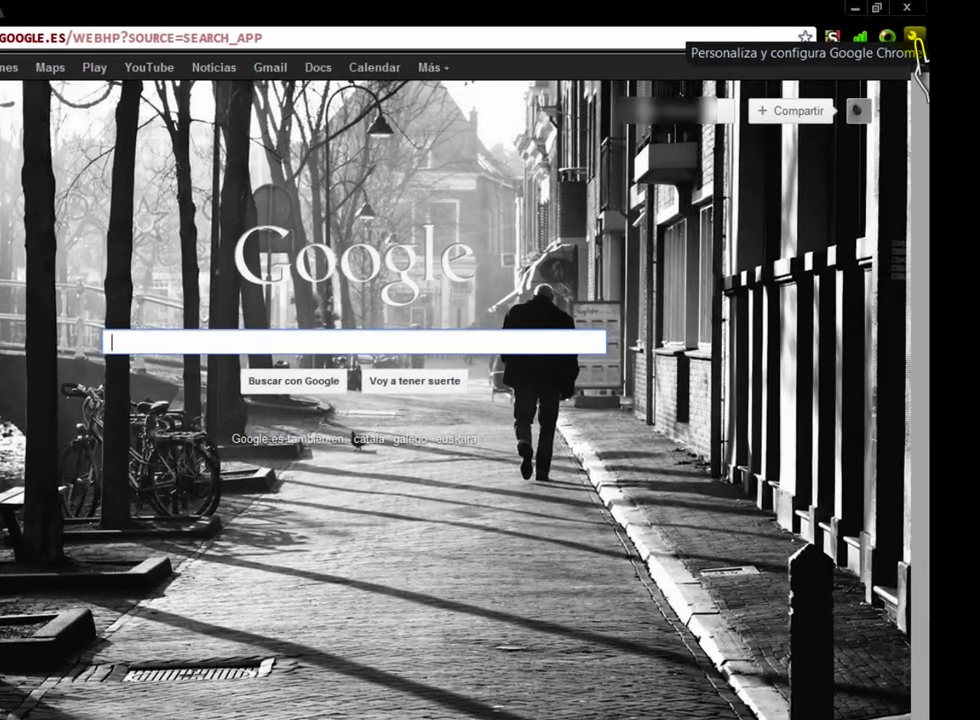
pyautogui.click(926, 29)
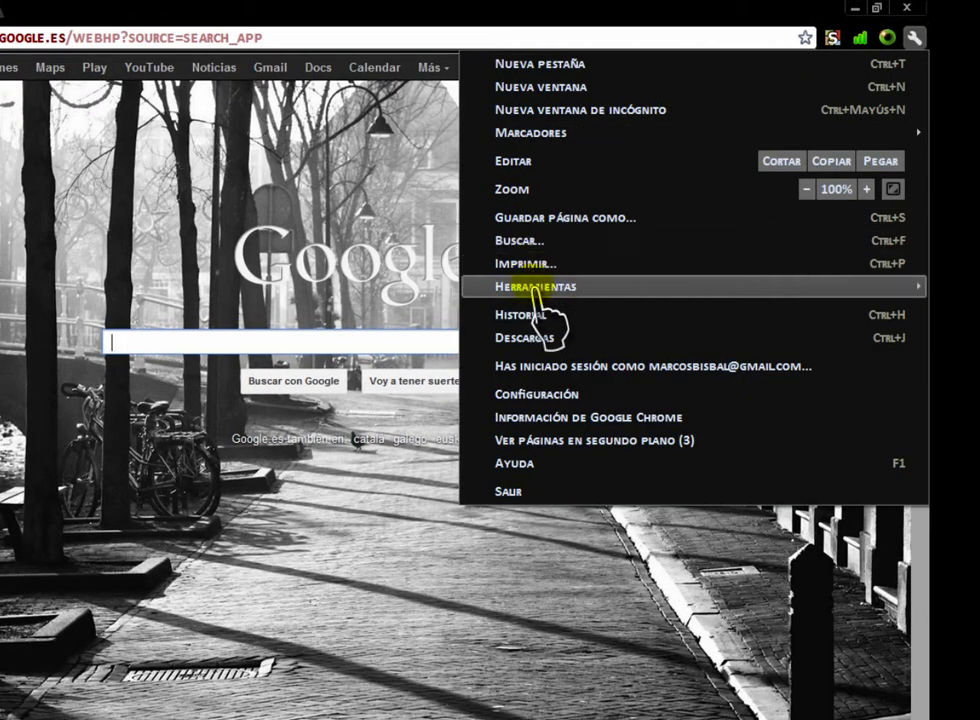
pyautogui.moveTo(533, 288)
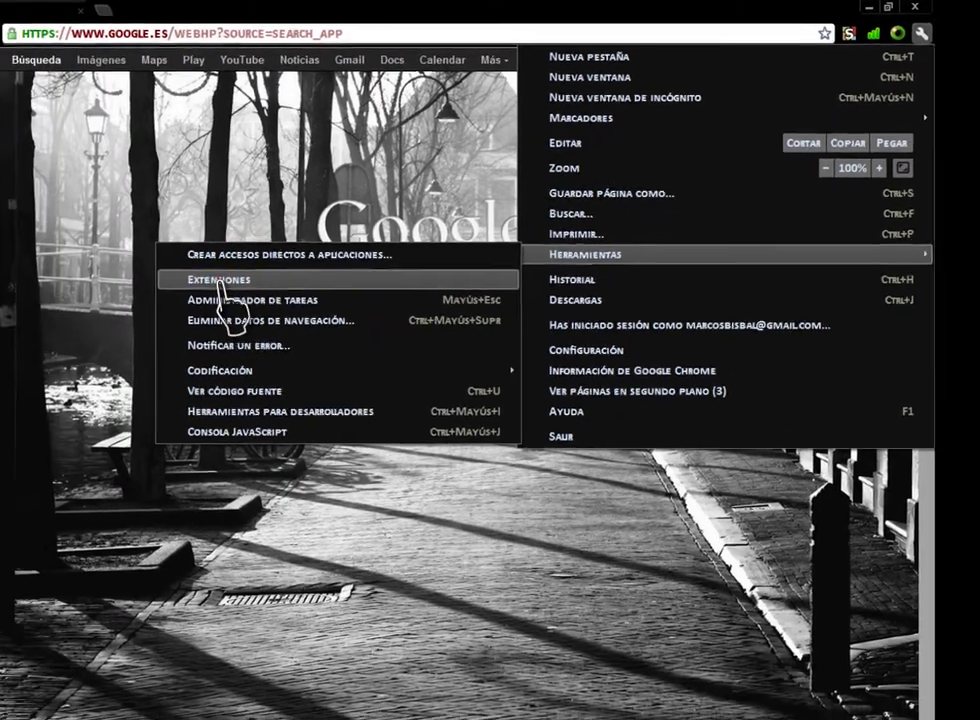
pyautogui.click(123, 316)
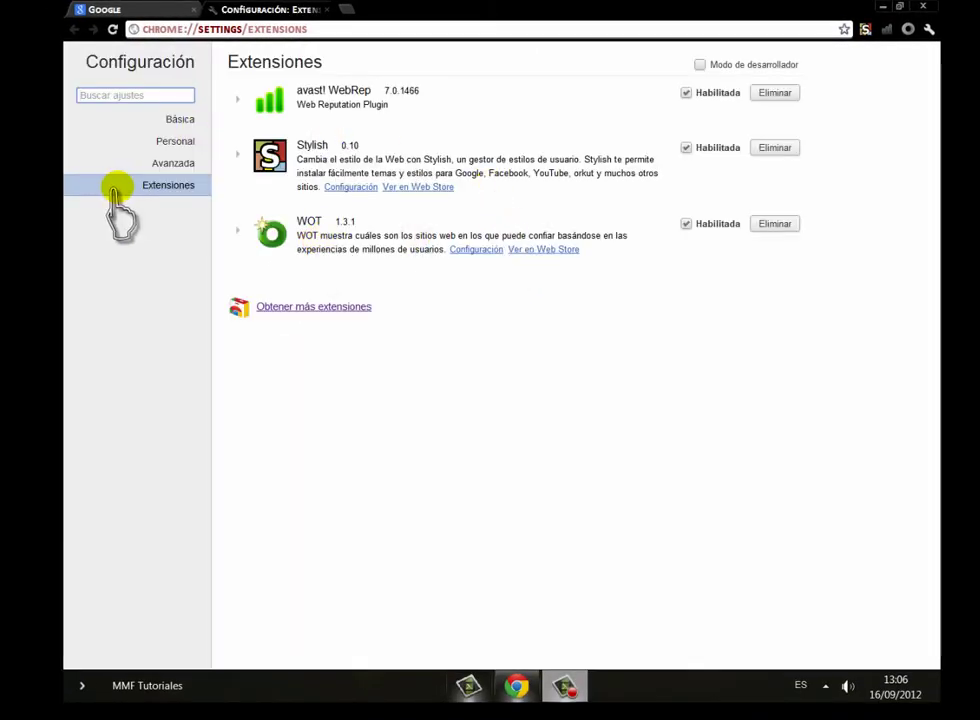
pyautogui.click(291, 307)
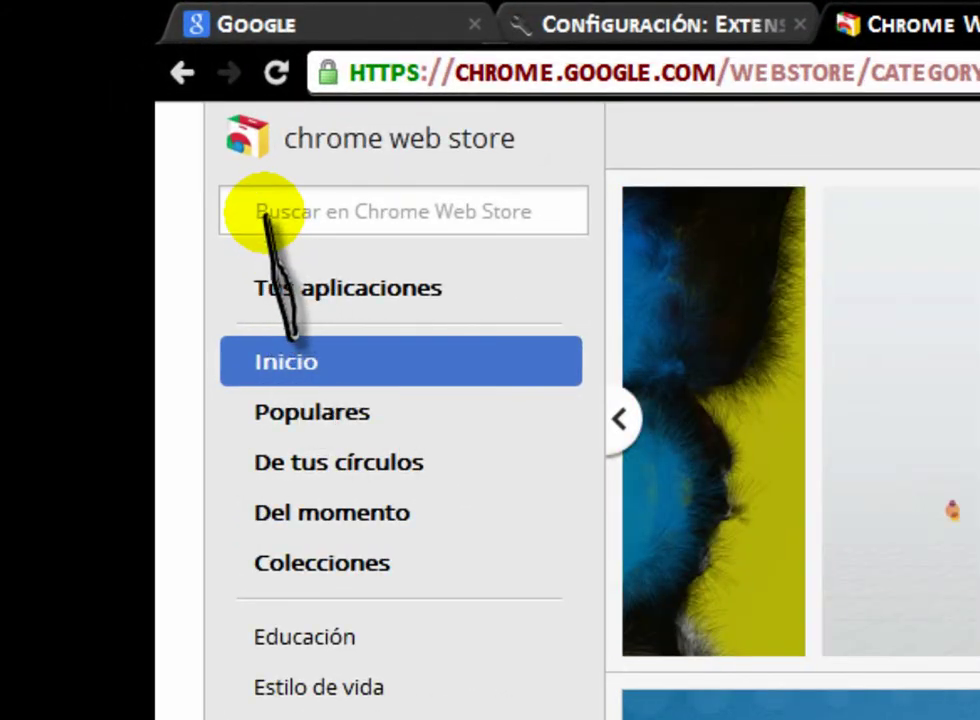
# Step: Search the Chrome Web Store for "Adblock Plus"
pyautogui.click(262, 212)
pyautogui.write('A')
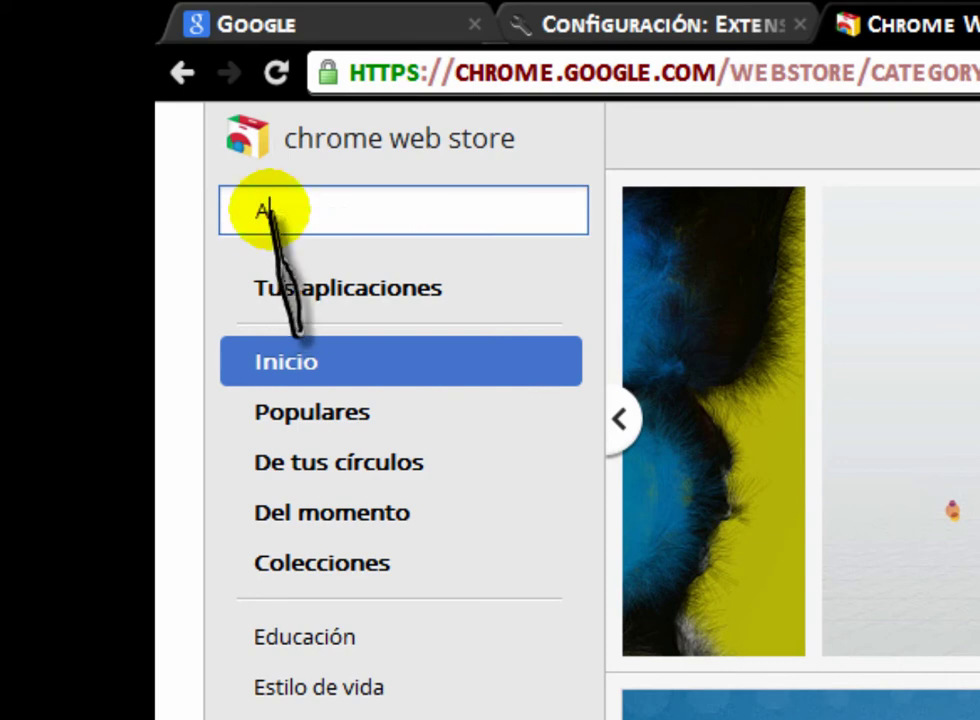
pyautogui.write('dblock ')
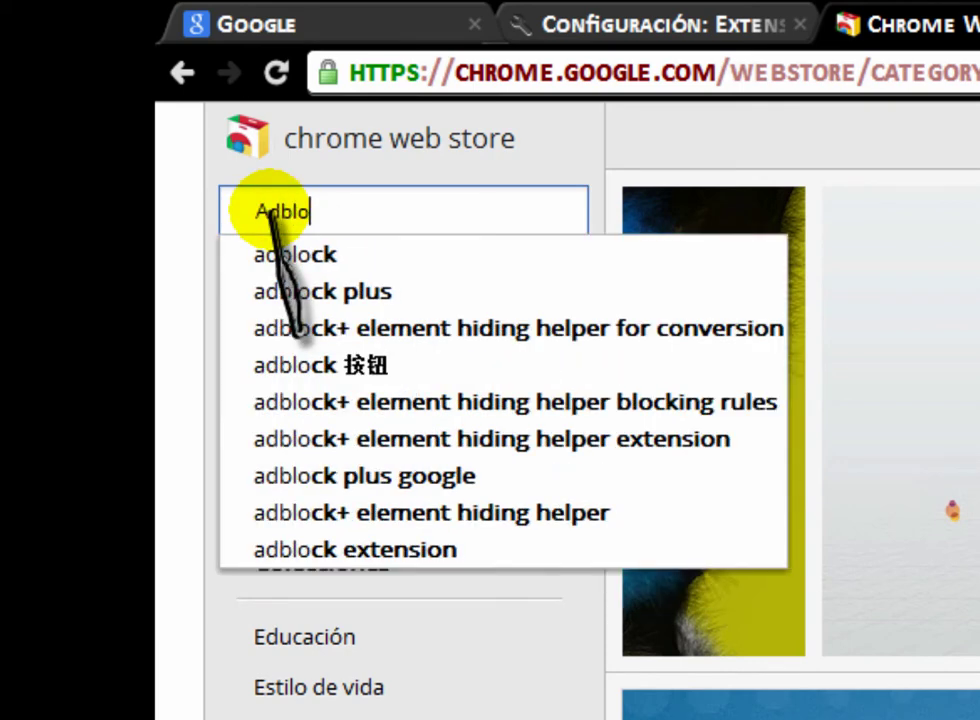
pyautogui.write('Plus')
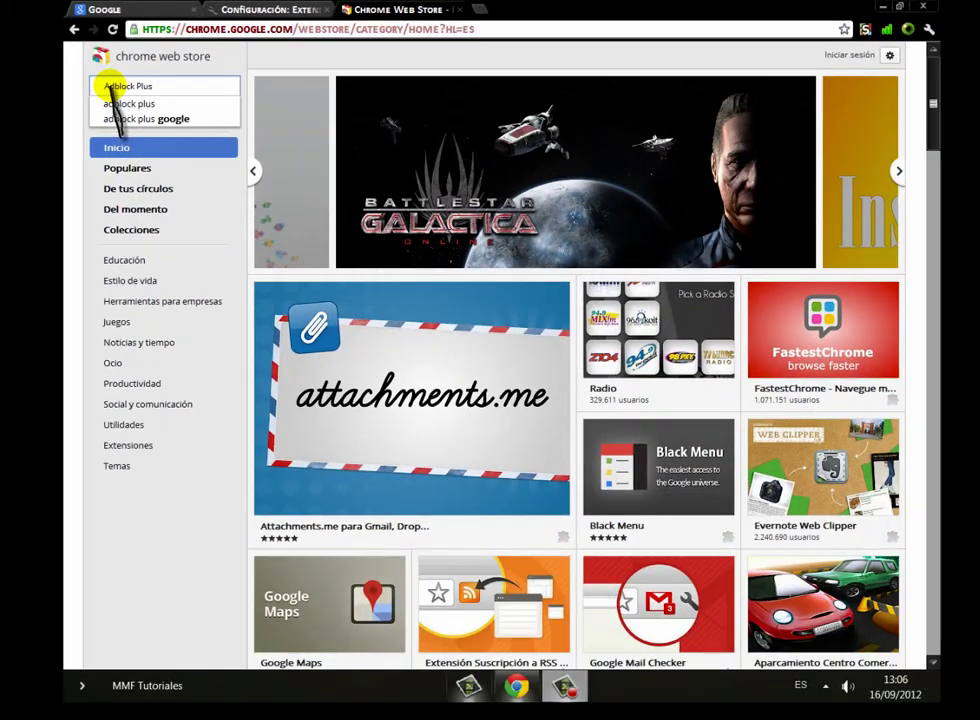
pyautogui.press('Return')
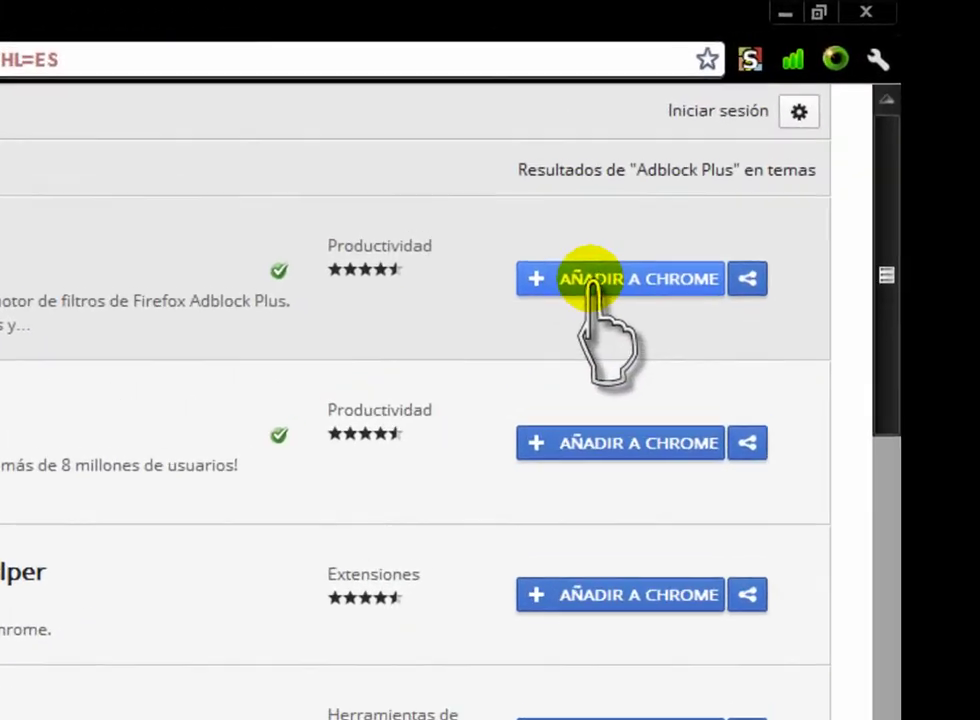
# Step: Install Adblock Plus (Beta) in Chrome, dismiss the installation notice and close the web store page
pyautogui.click(592, 282)
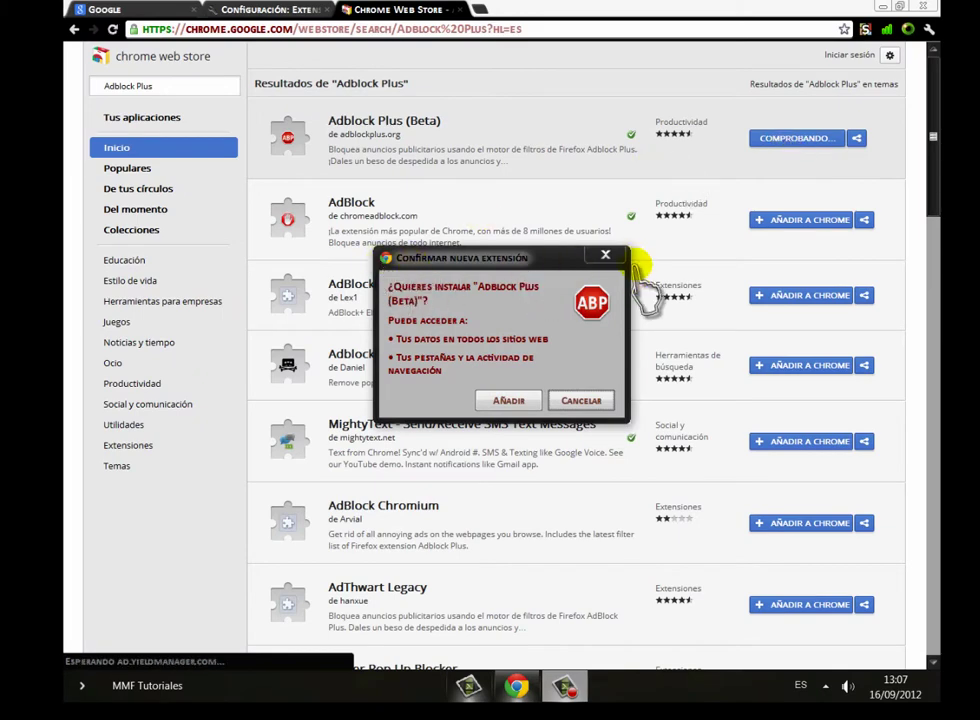
pyautogui.click(507, 401)
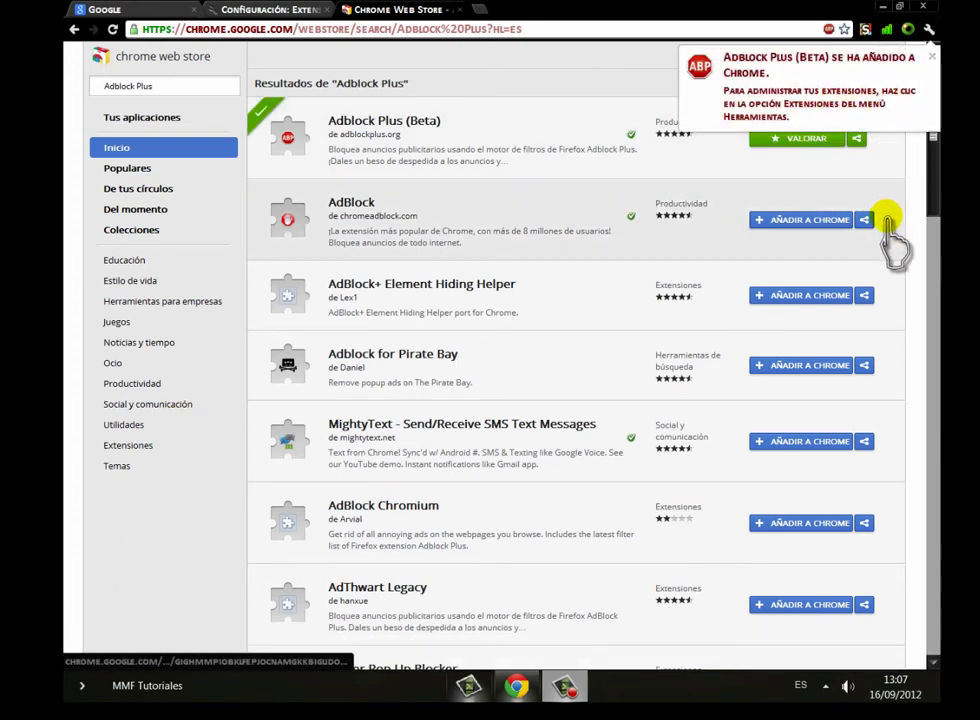
pyautogui.click(932, 60)
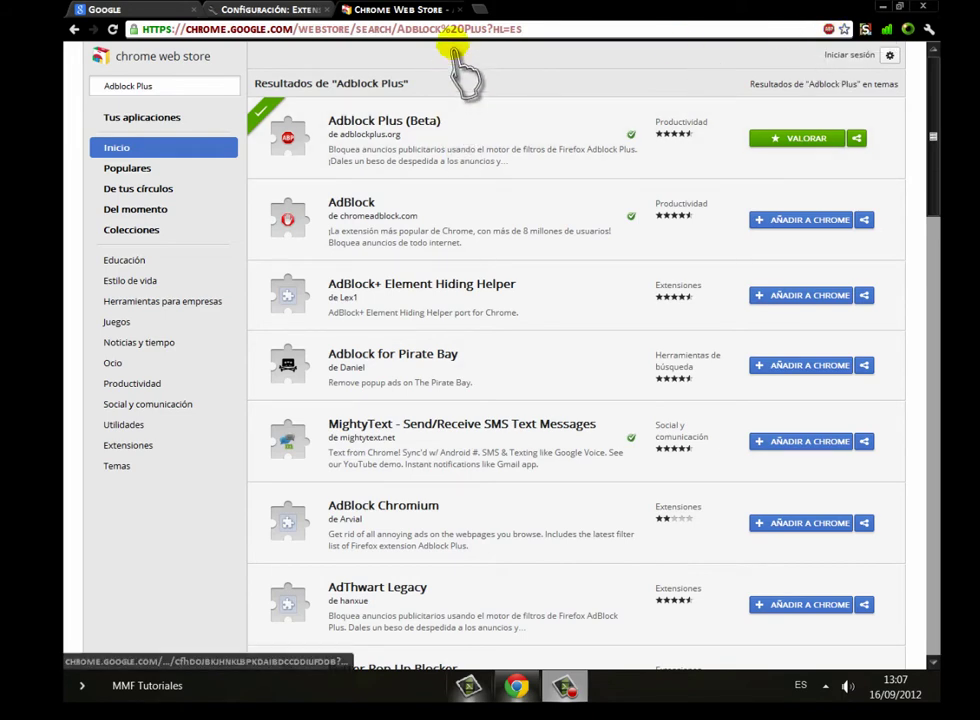
pyautogui.click(460, 10)
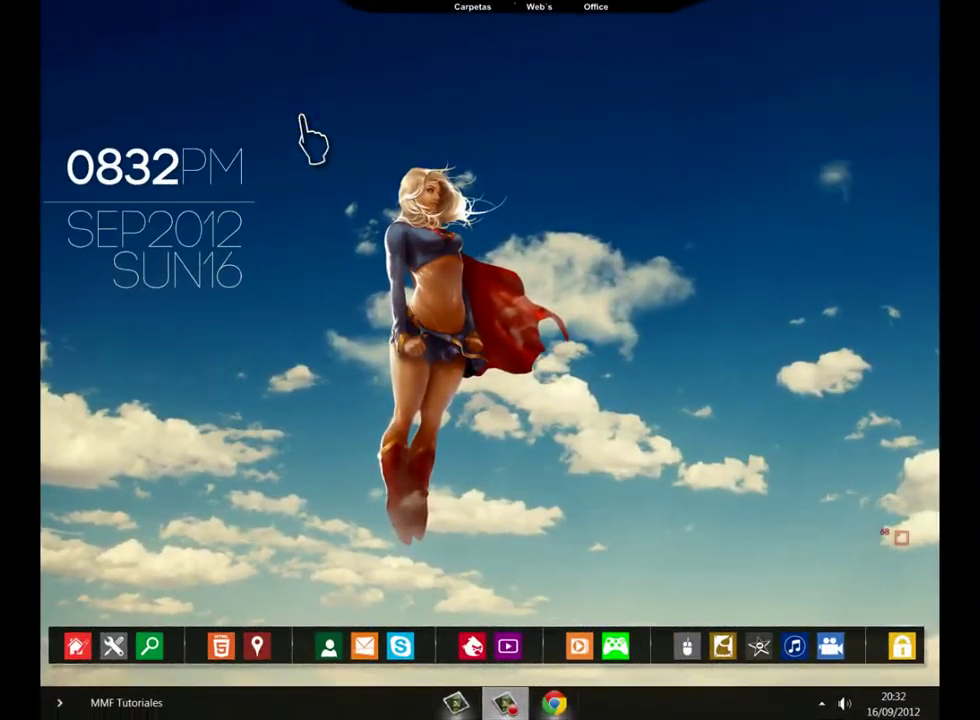
pyautogui.moveTo(483, 118); pyautogui.dragTo(602, 548)
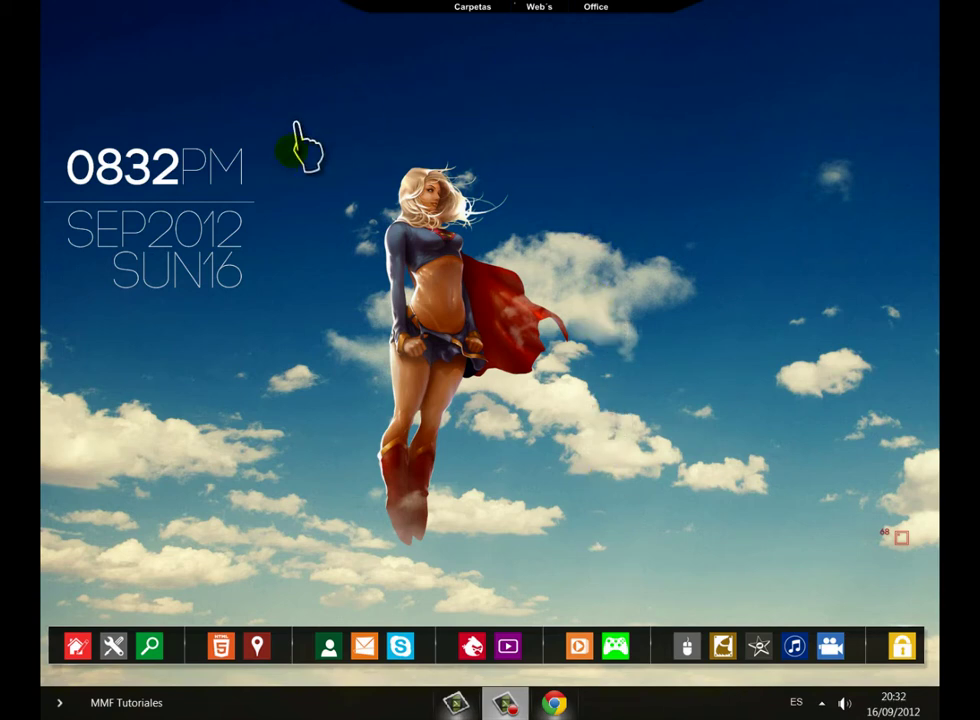
pyautogui.moveTo(552, 134); pyautogui.dragTo(586, 558)
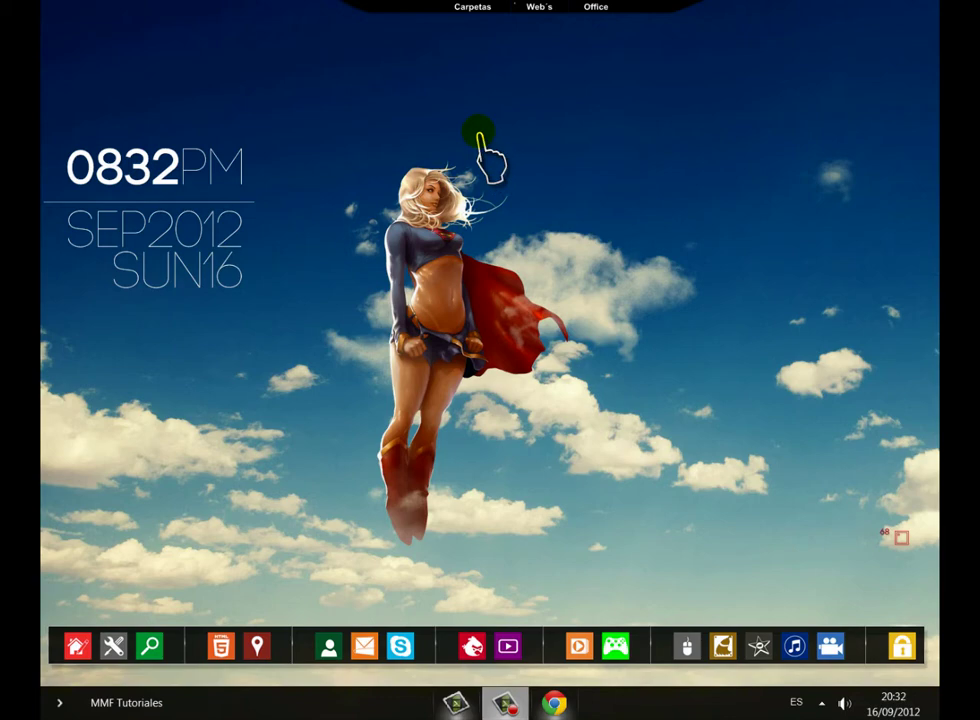
pyautogui.click(555, 703)
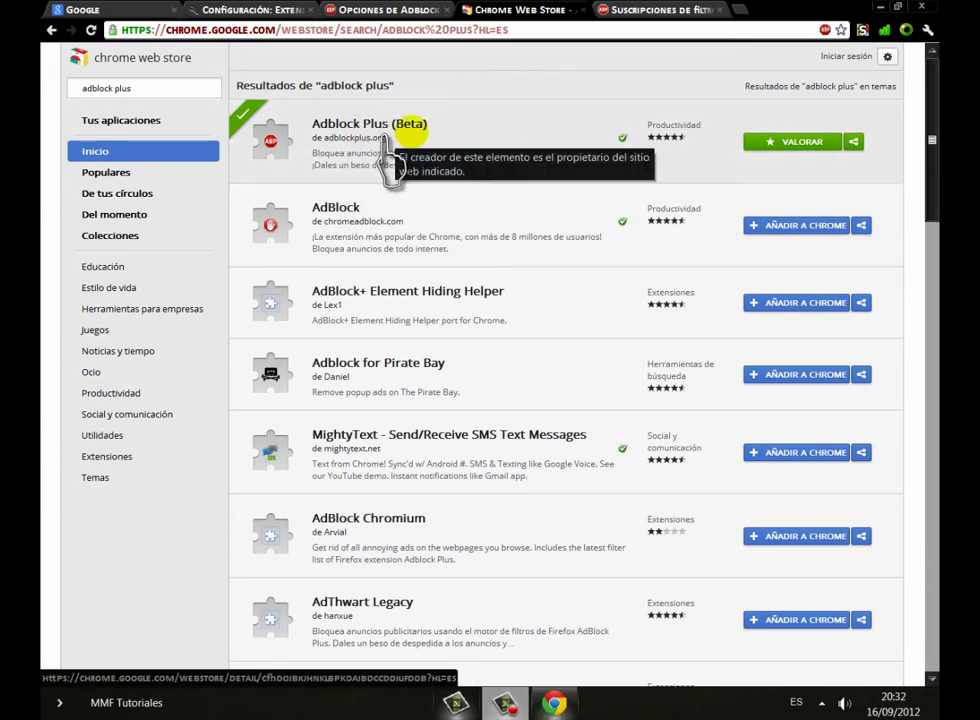
pyautogui.hotkey('ctrl', 'alt', 'Right')
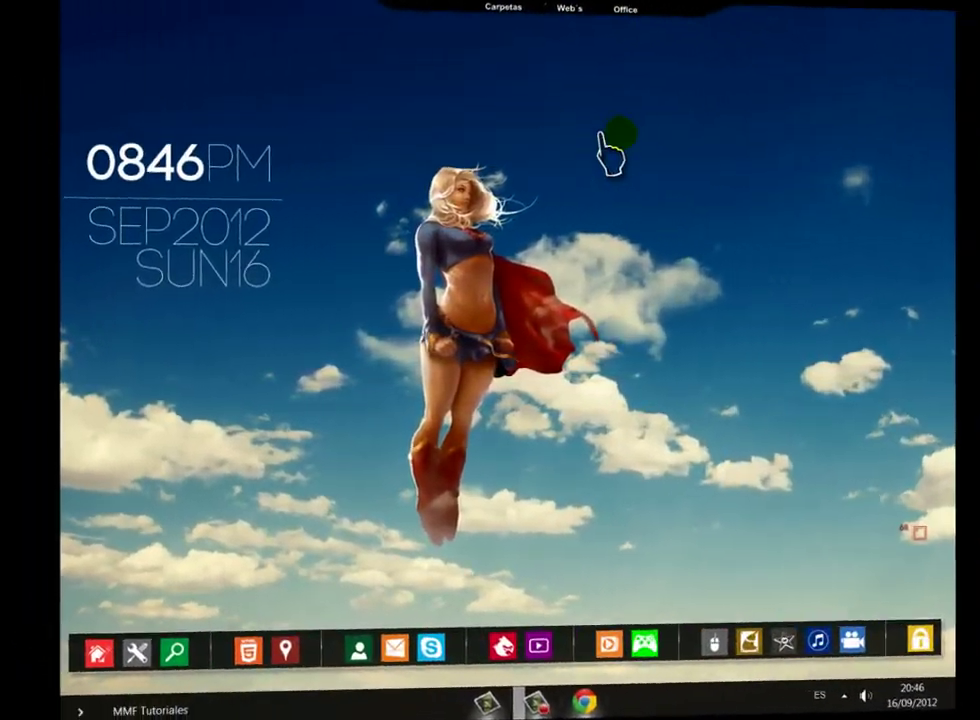
pyautogui.moveTo(321, 128); pyautogui.dragTo(608, 587)
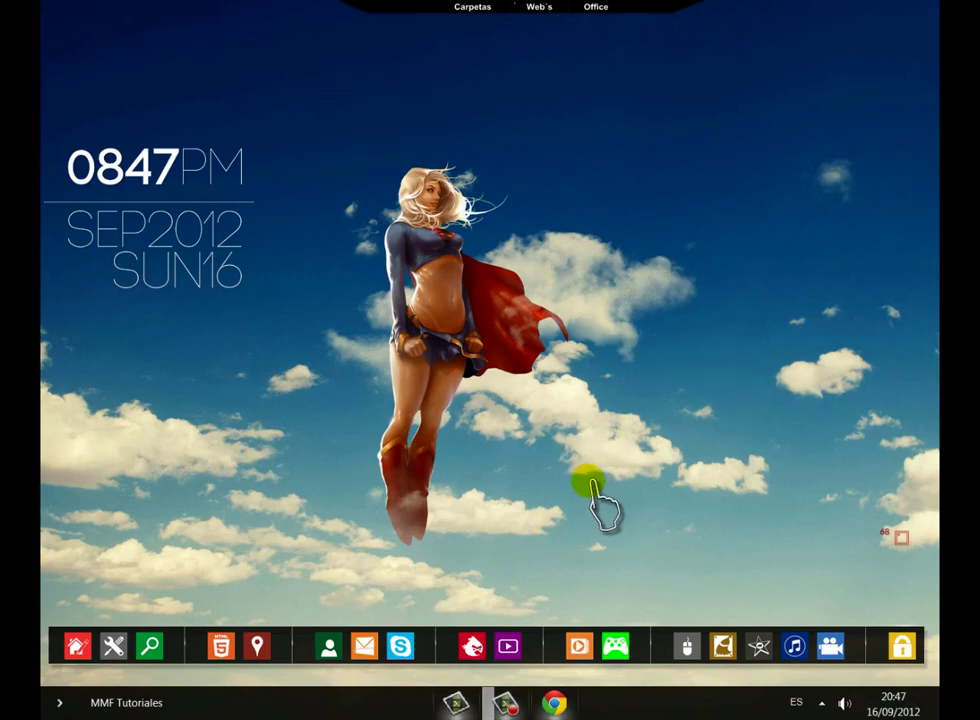
# Step: Switch to Chrome and open the Adblock Plus (Beta) configuration from the extensions page
pyautogui.click(552, 700)
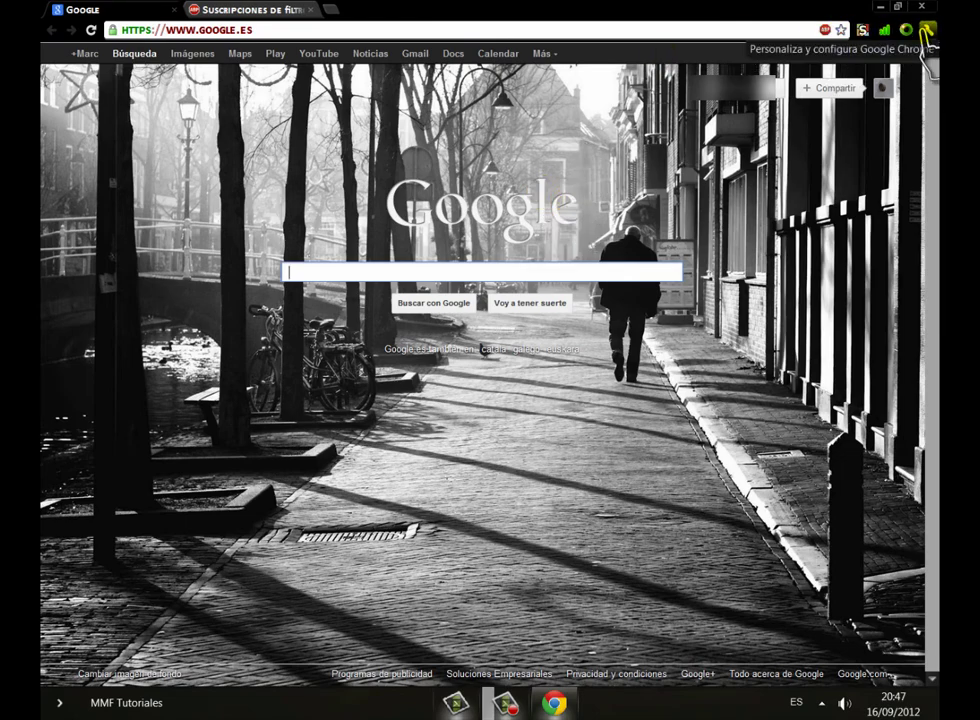
pyautogui.click(928, 30)
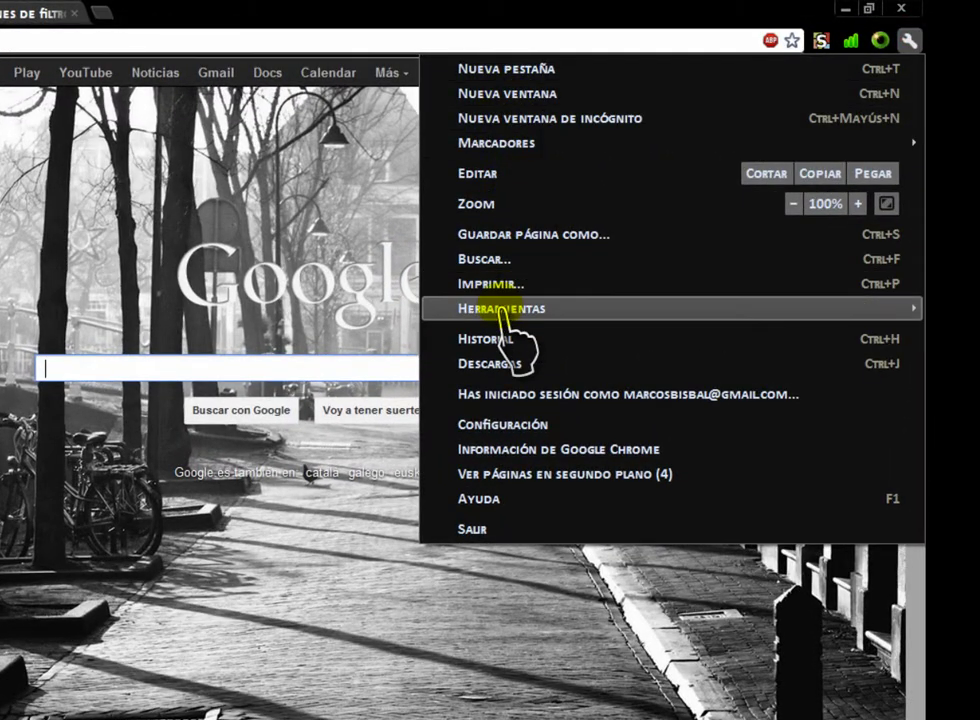
pyautogui.moveTo(498, 310)
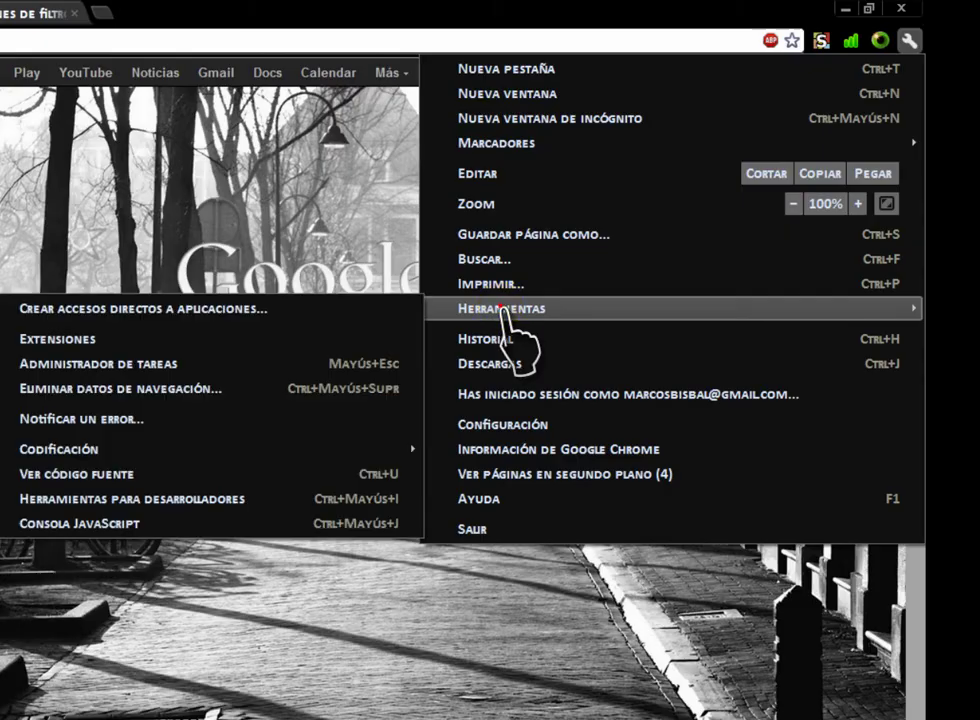
pyautogui.click(40, 339)
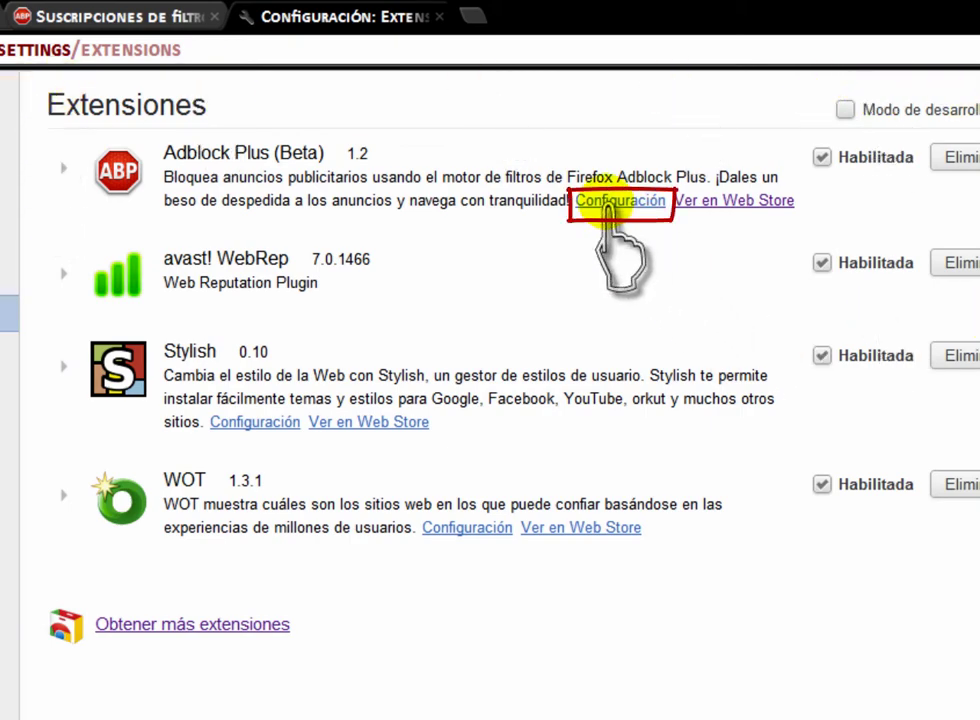
pyautogui.click(620, 201)
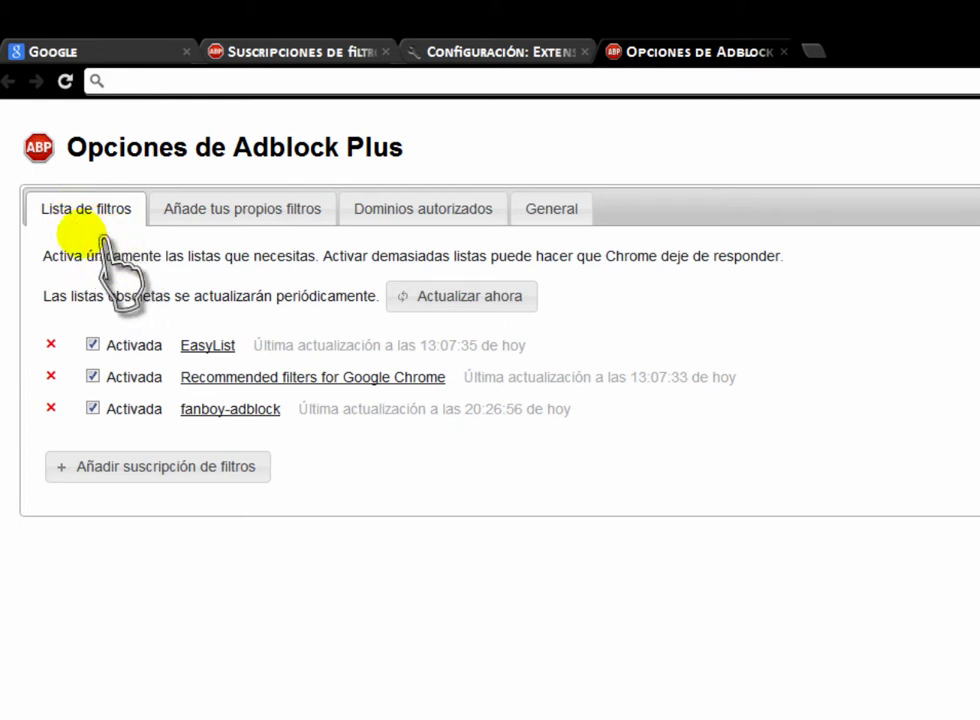
# Step: Review the general options of Adblock Plus and the predefined filter subscriptions offered for adding, leaving EasyList (English) selected
pyautogui.click(556, 215)
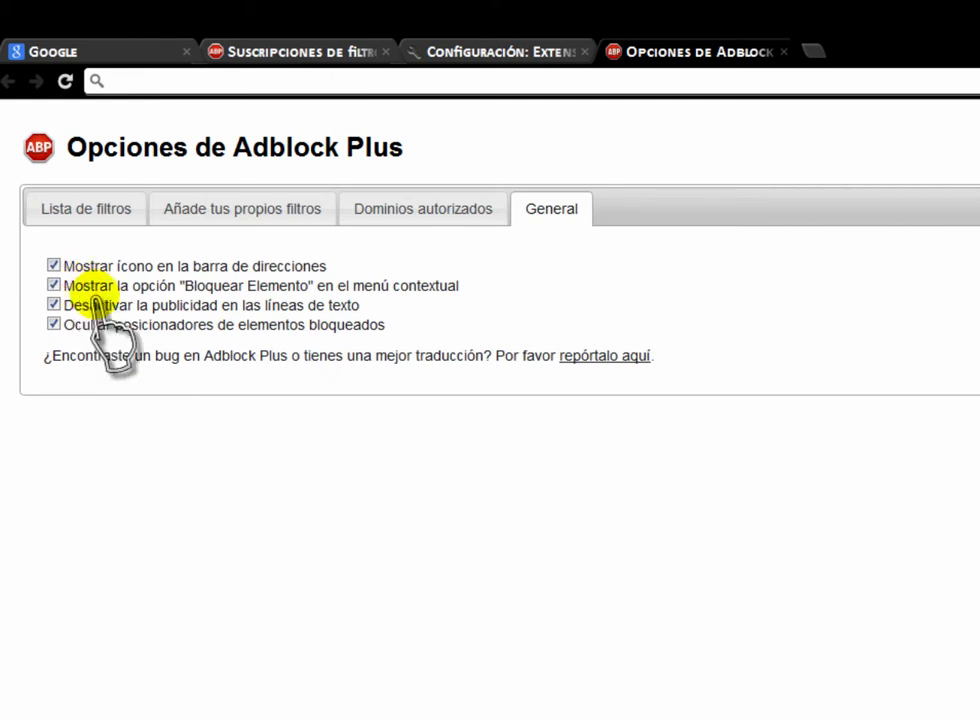
pyautogui.click(78, 209)
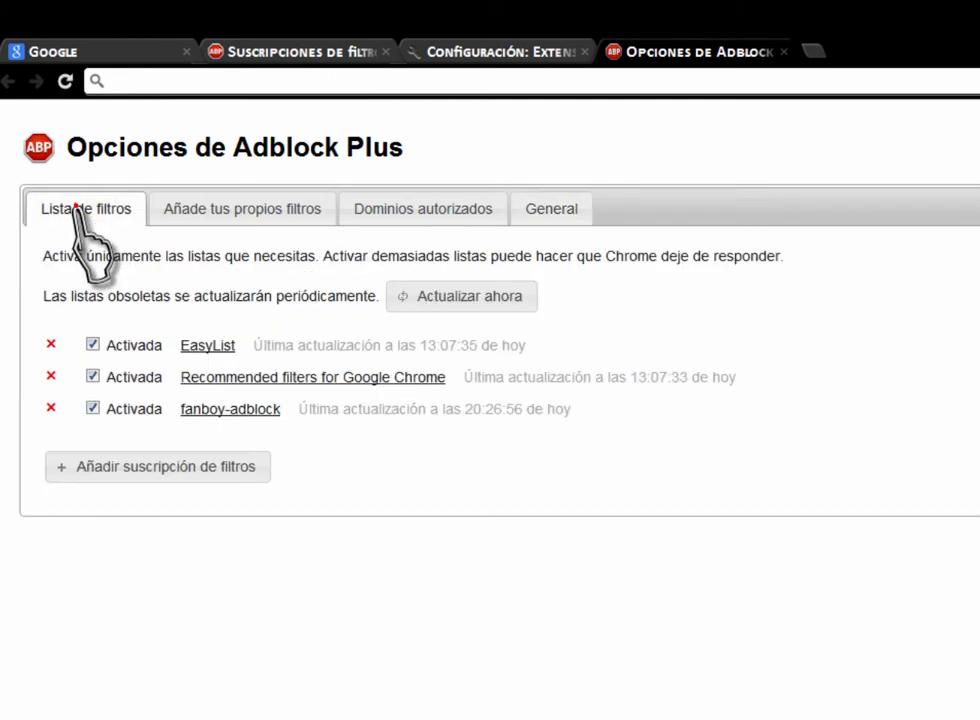
pyautogui.click(120, 468)
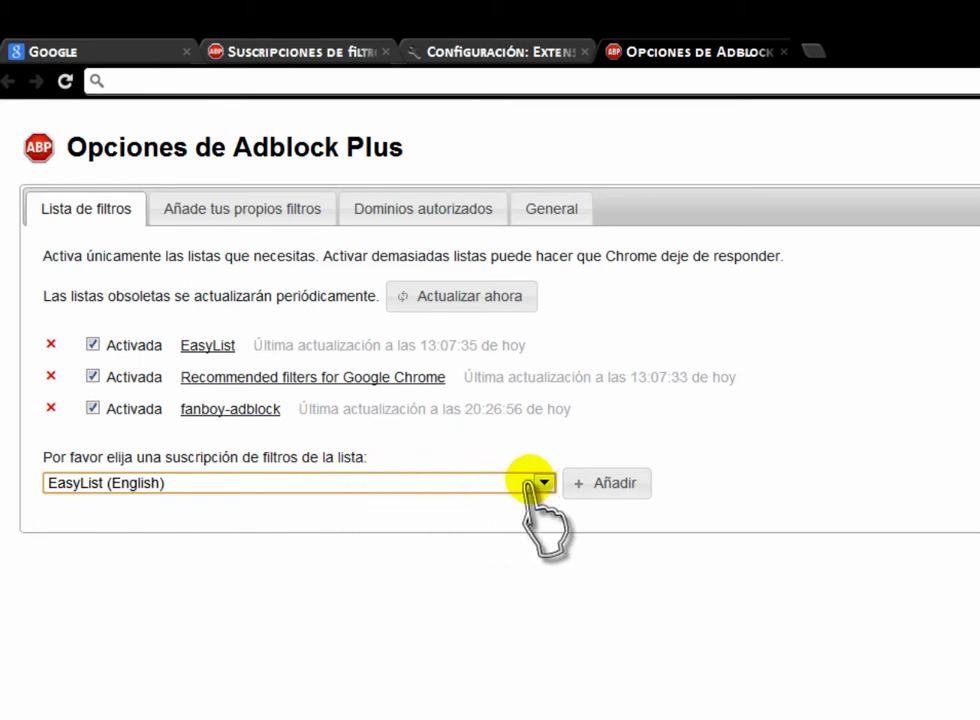
pyautogui.click(543, 483)
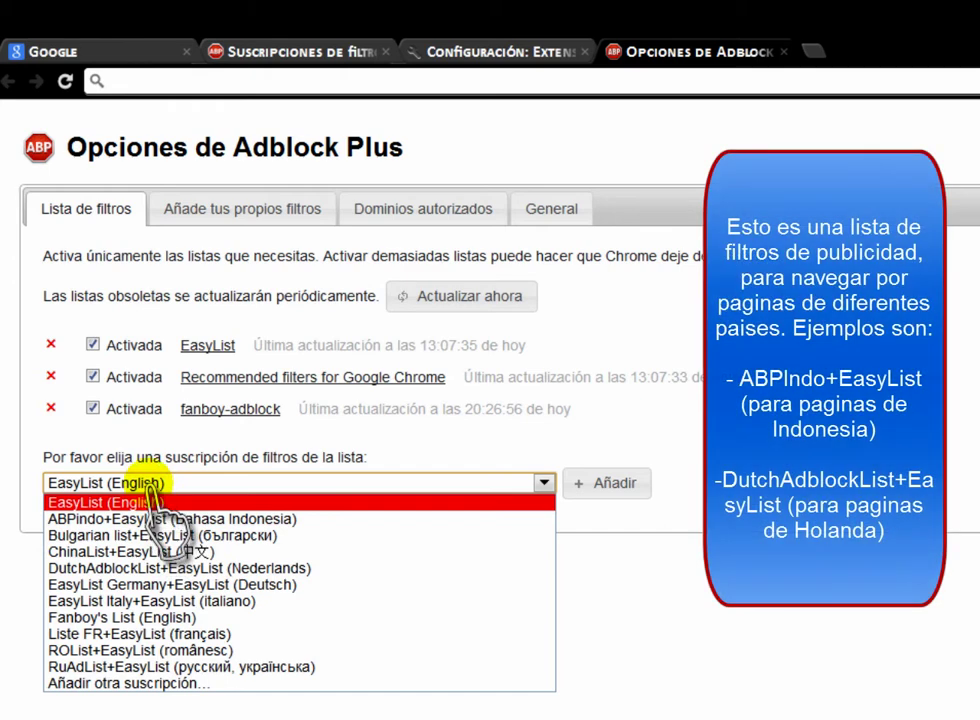
pyautogui.press('Return')
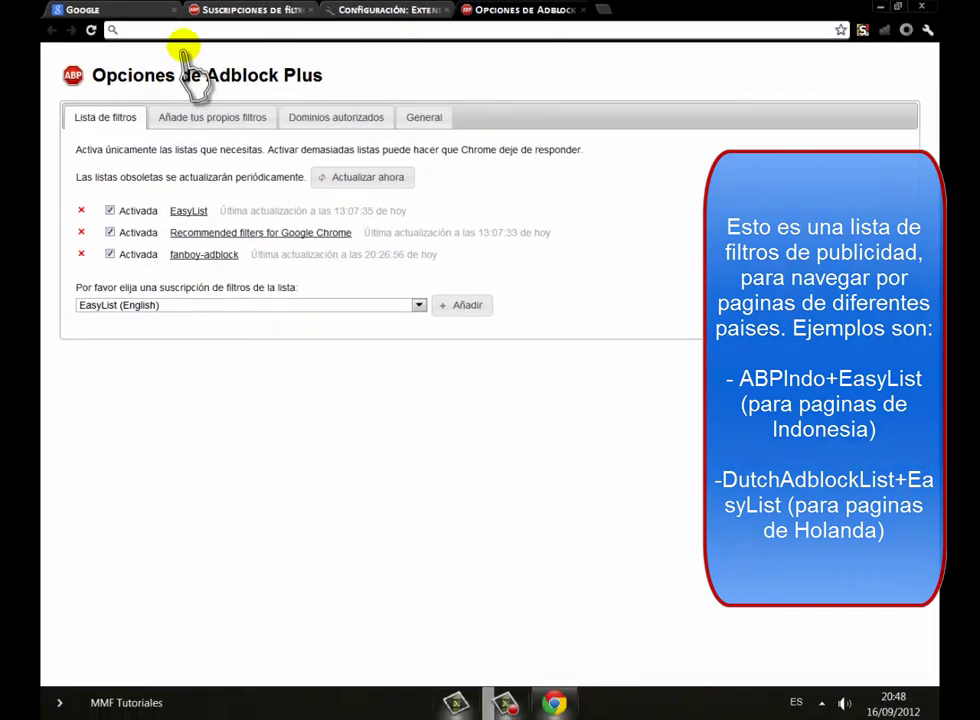
# Step: Look through the filter subscriptions on the Adblock Plus website for ad-blocking lists that cover Spanish-language pages
pyautogui.click(240, 12)
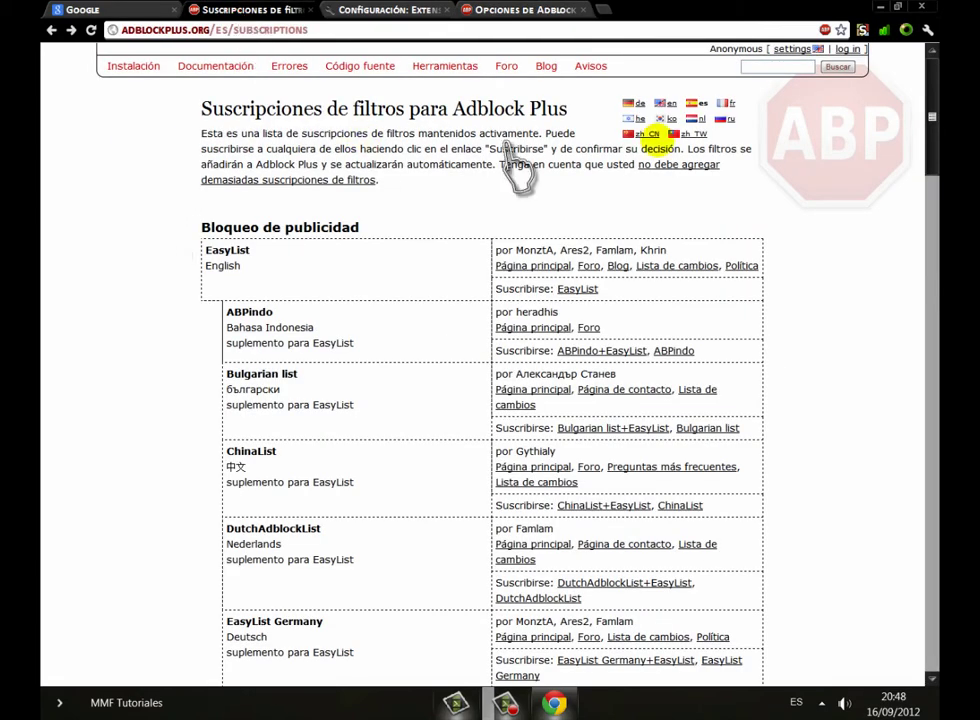
pyautogui.scroll(-3, 805, 222)
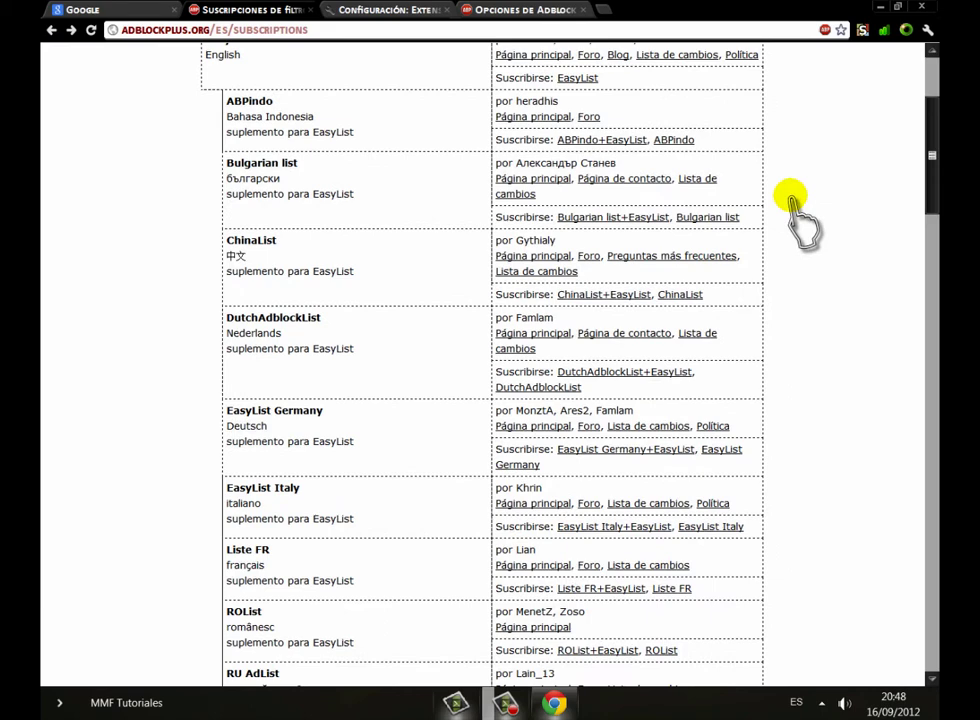
pyautogui.scroll(3, 792, 205)
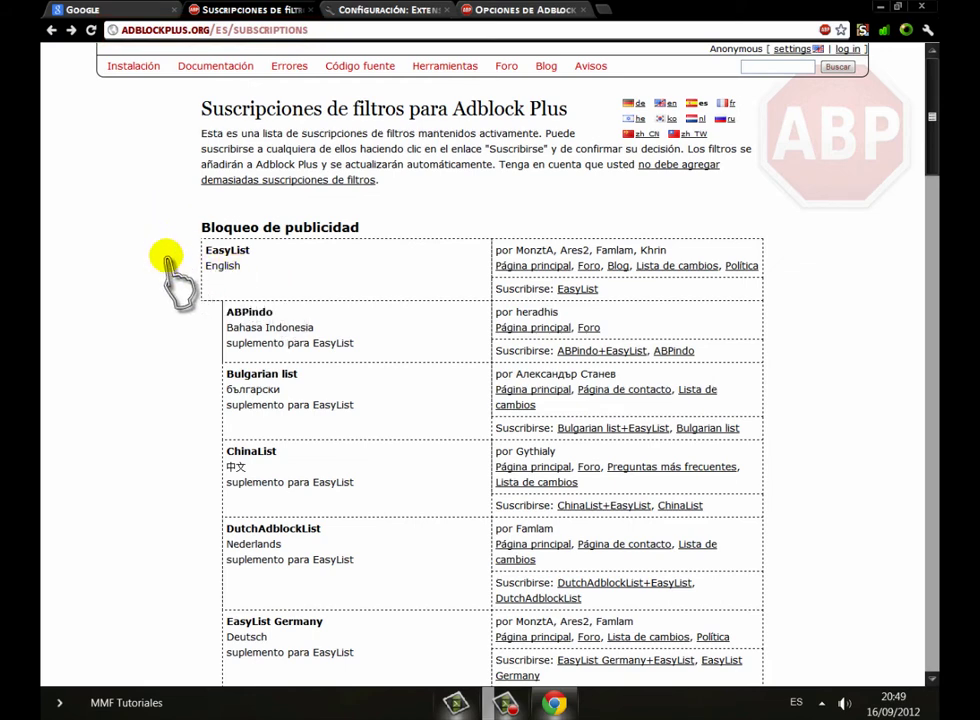
pyautogui.scroll(-4, 170, 268)
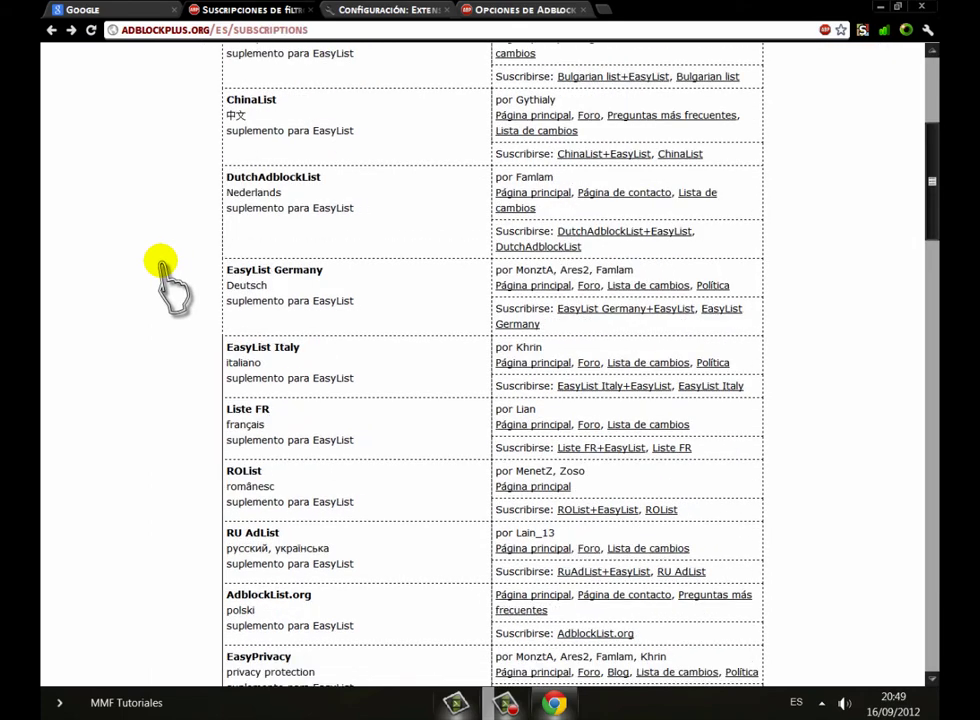
pyautogui.scroll(-3, 162, 266)
pyautogui.scroll(-4, 162, 268)
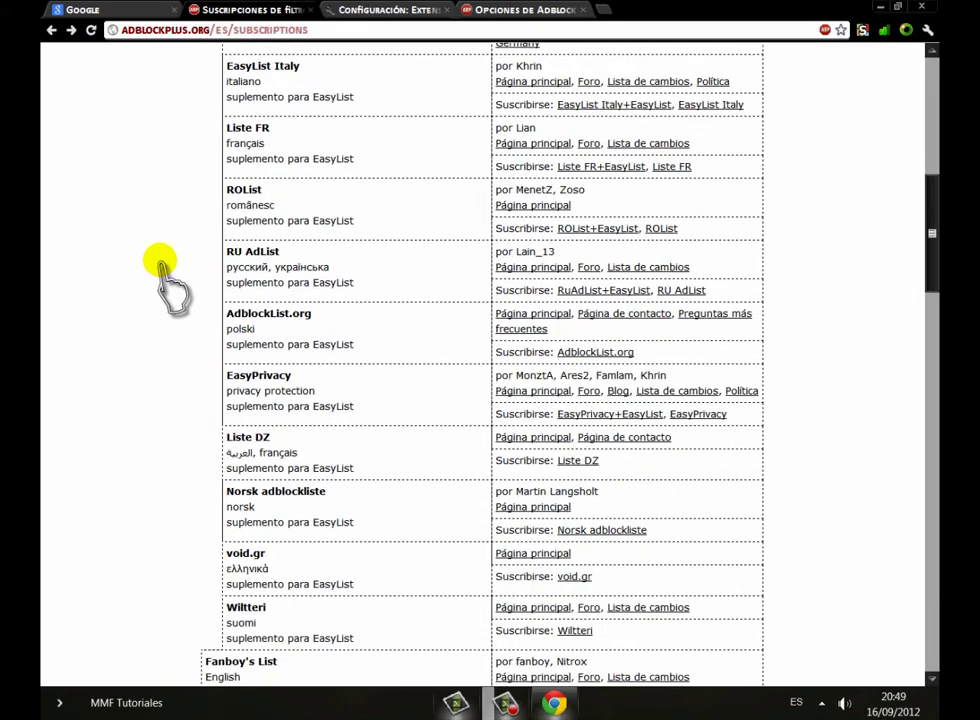
pyautogui.scroll(-3, 162, 268)
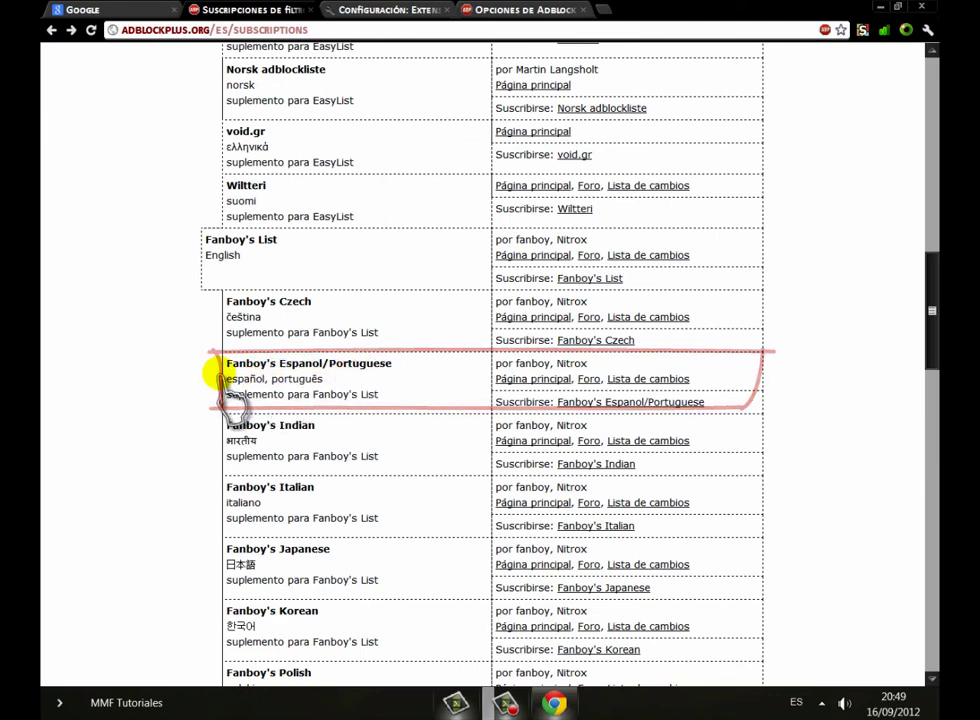
pyautogui.scroll(-3, 305, 385)
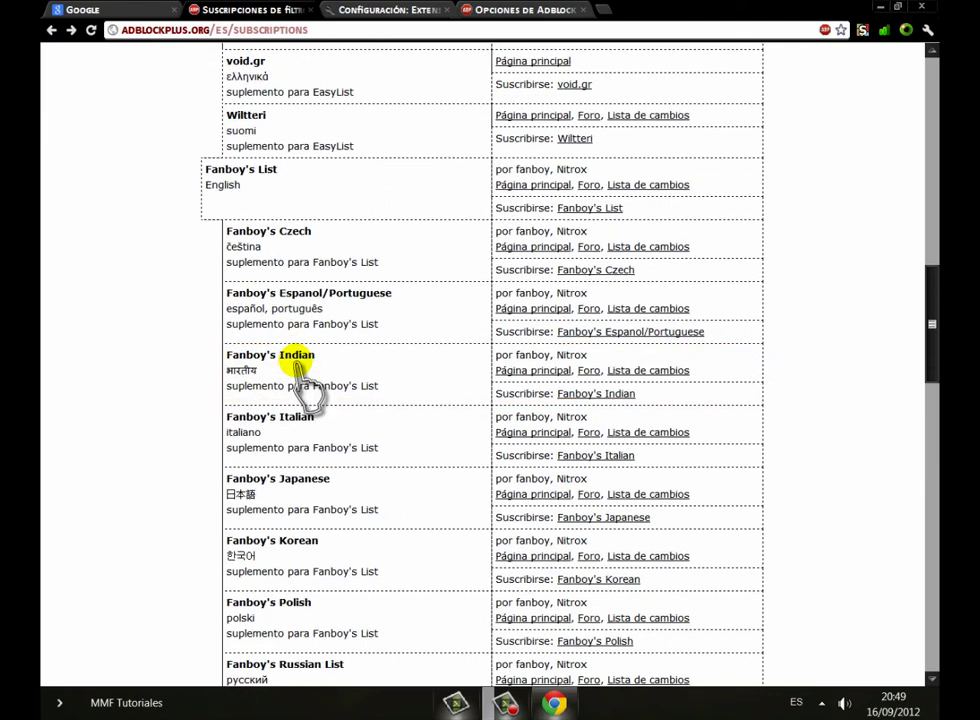
pyautogui.scroll(-1, 305, 385)
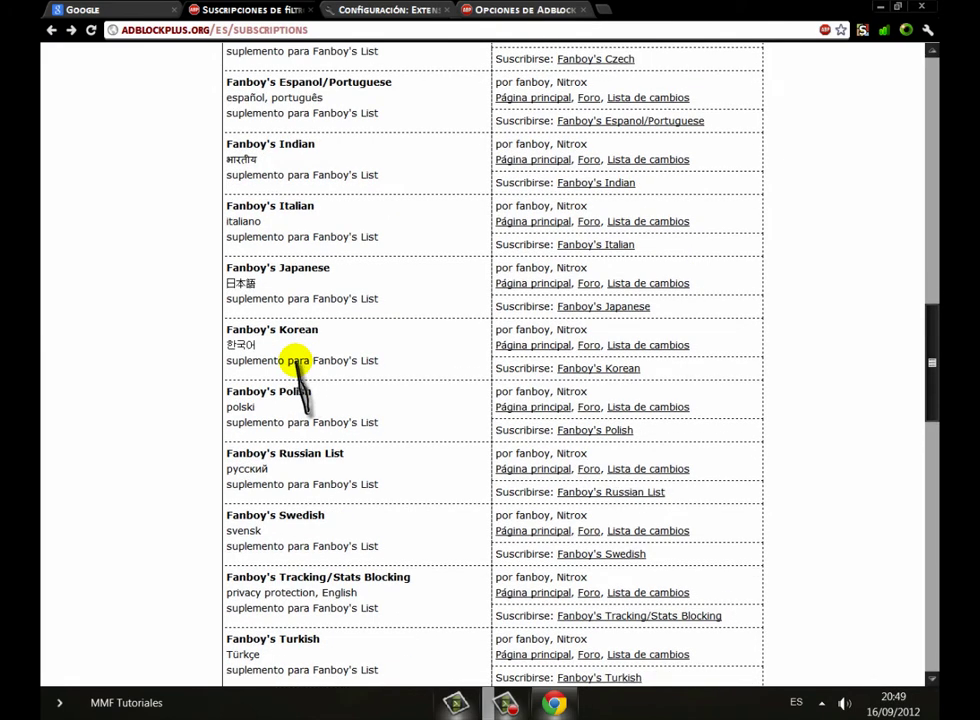
pyautogui.scroll(-1, 305, 385)
pyautogui.scroll(-4, 305, 390)
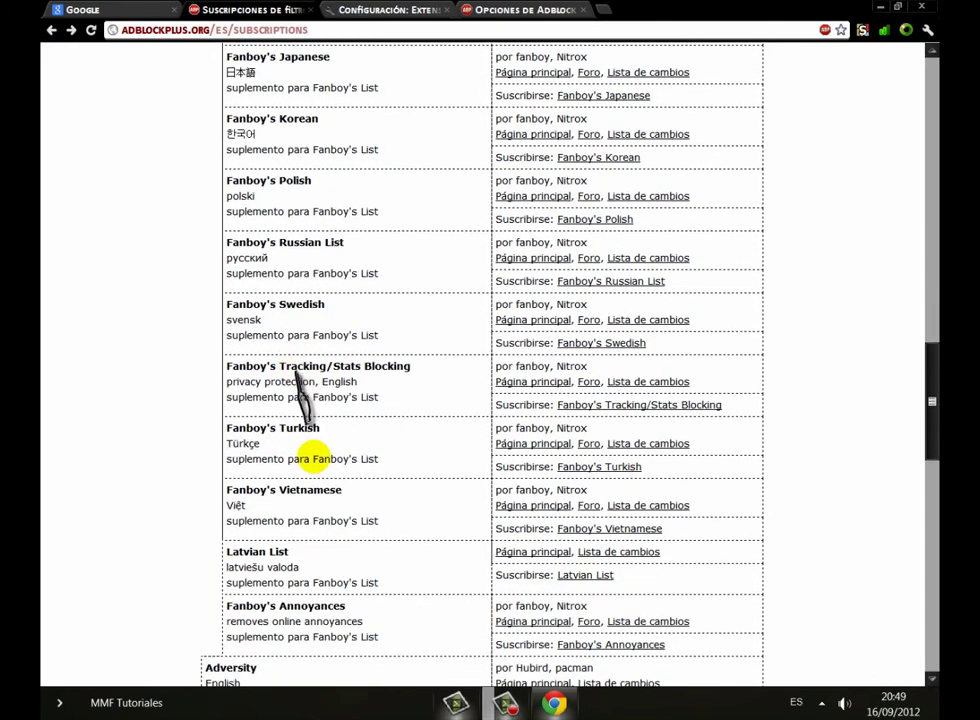
pyautogui.scroll(-2, 310, 360)
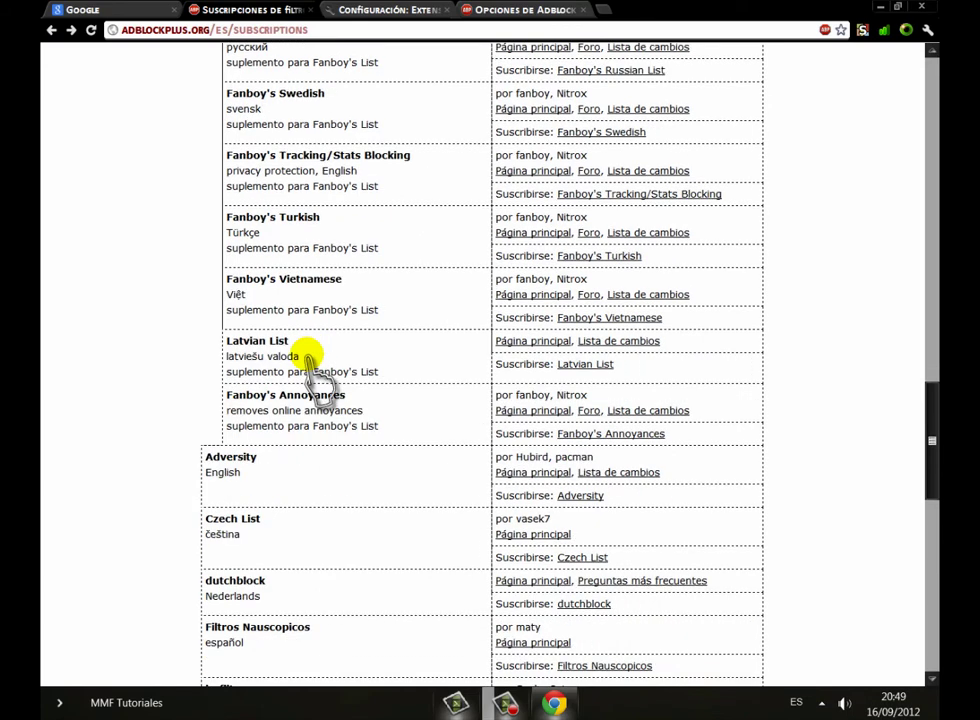
pyautogui.scroll(-1, 307, 352)
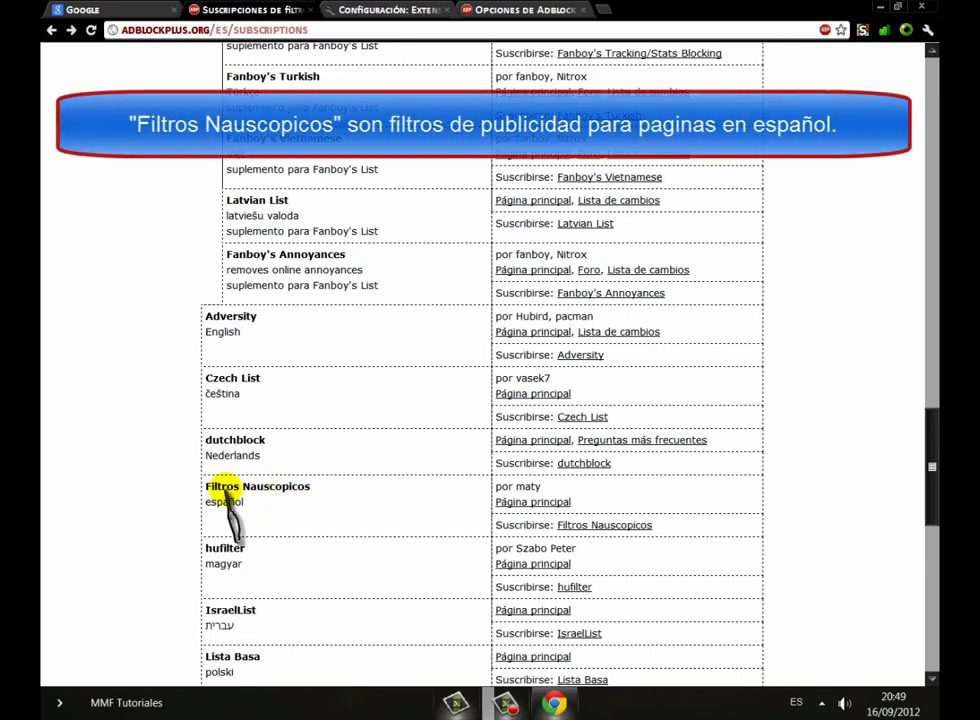
pyautogui.scroll(-2, 135, 490)
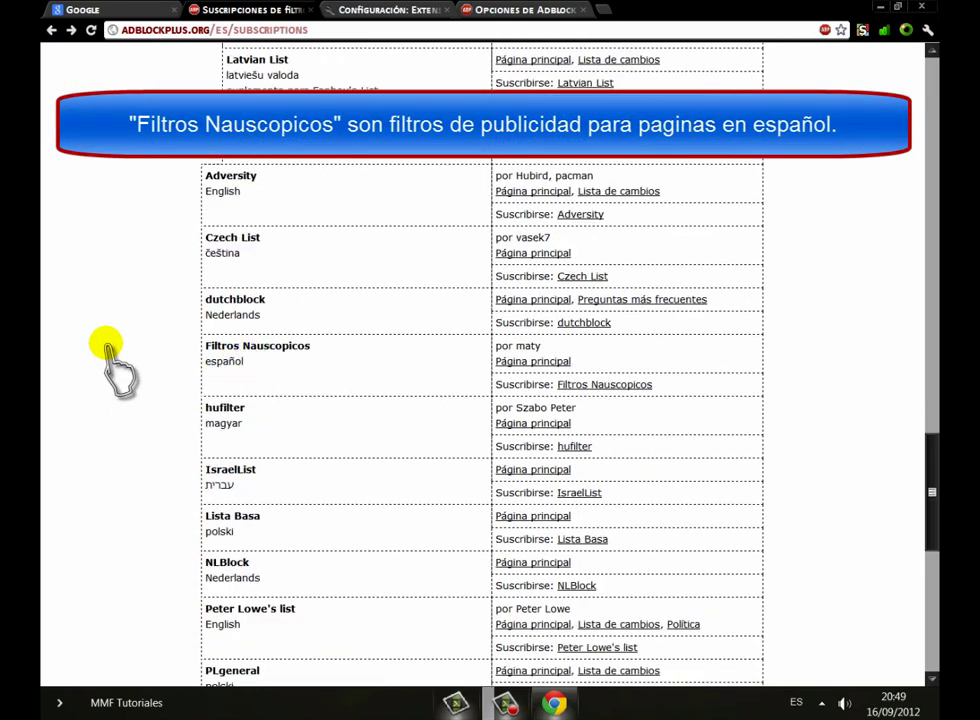
pyautogui.scroll(-1, 110, 365)
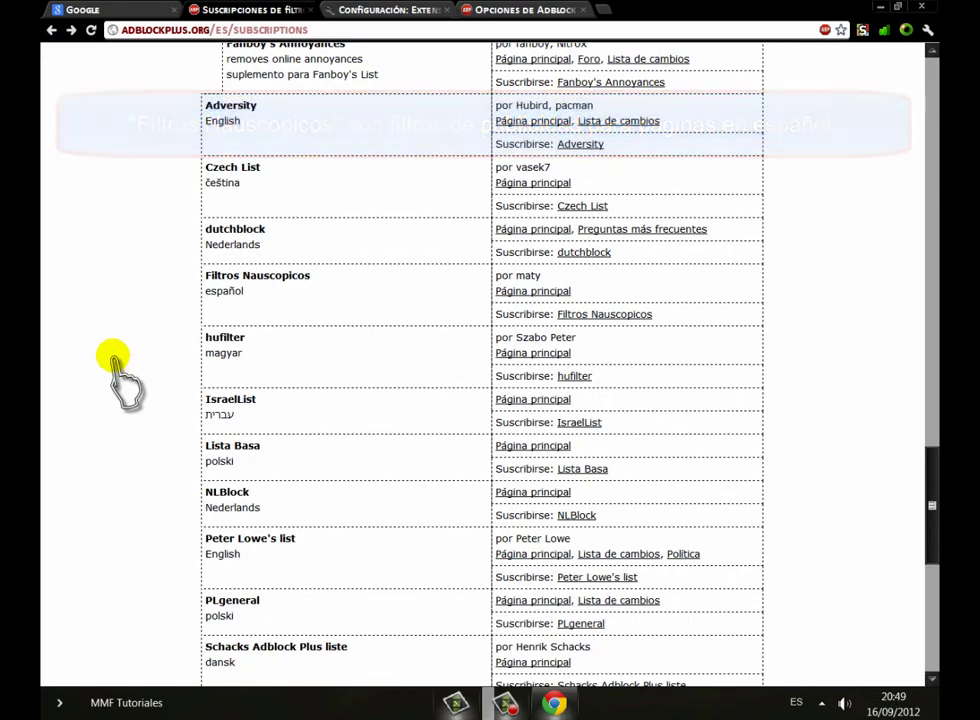
# Step: Subscribe to the Spanish Filtros Nauscopicos list and add it to Adblock Plus, testing its activation by disabling and re-enabling it
pyautogui.scroll(1, 122, 367)
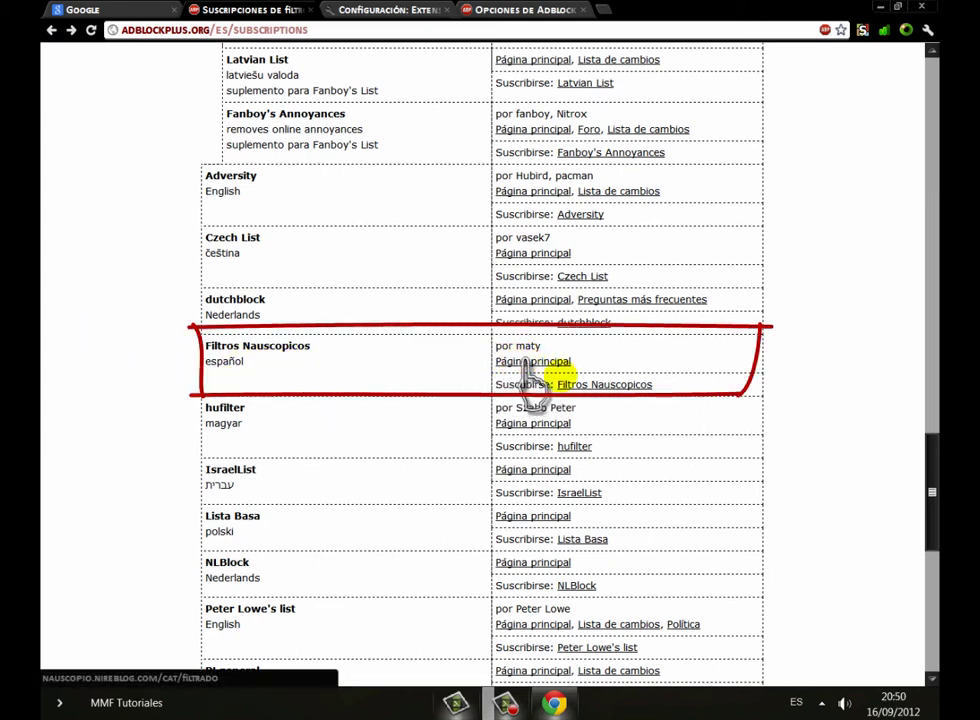
pyautogui.click(590, 389)
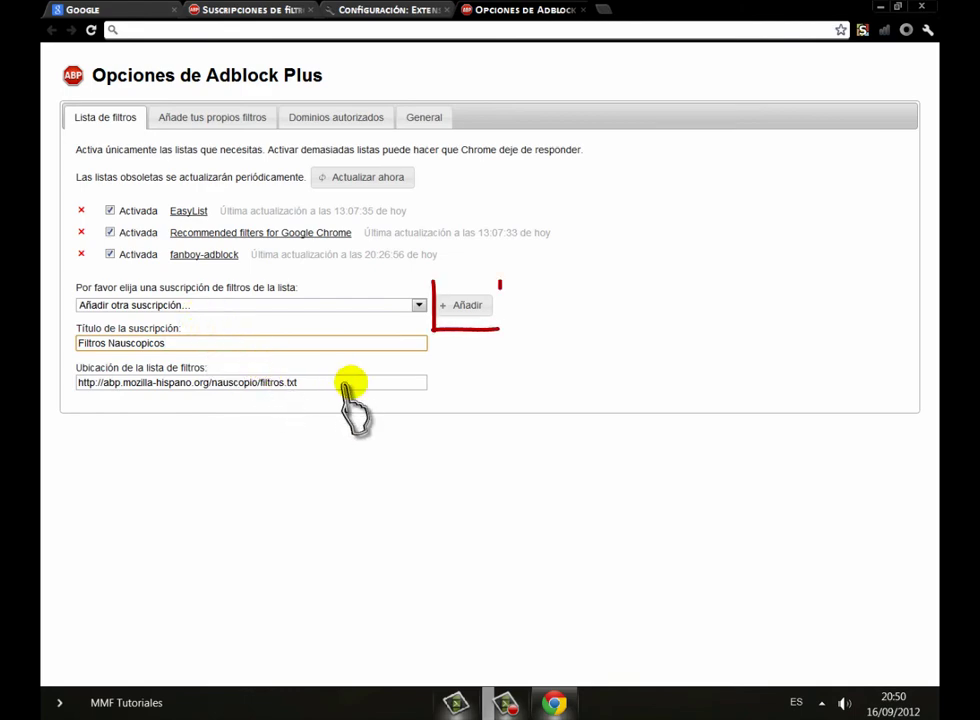
pyautogui.click(465, 306)
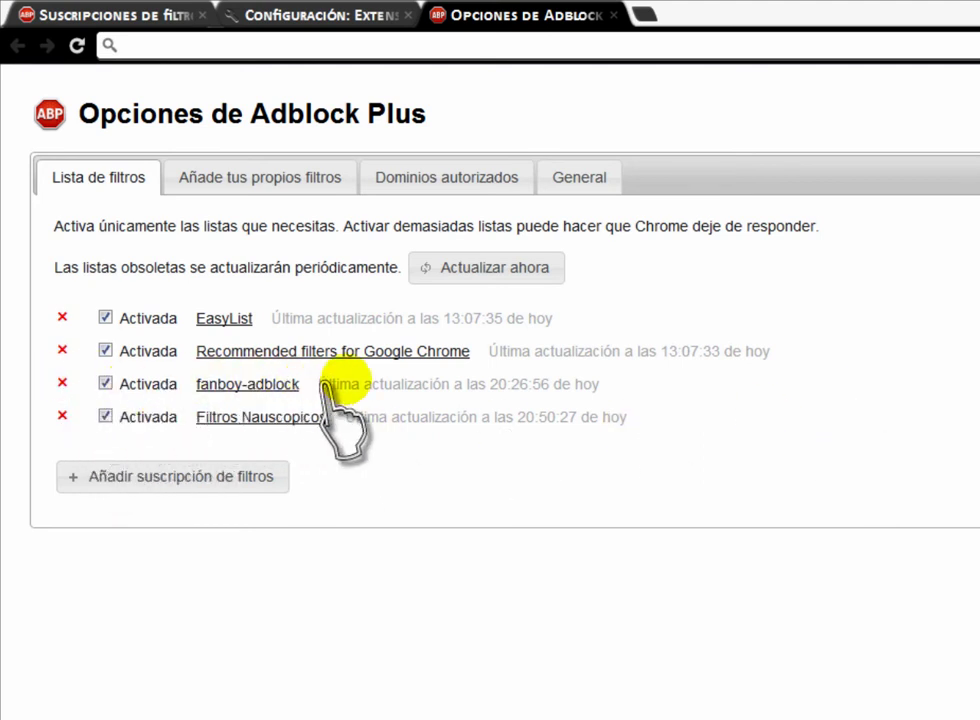
pyautogui.click(105, 416)
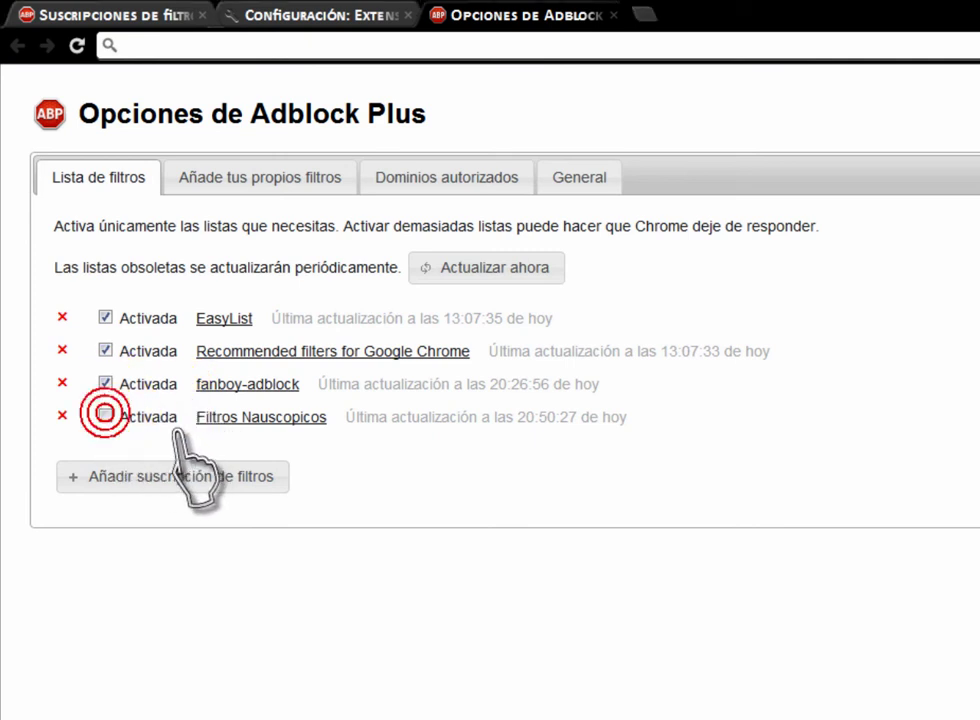
pyautogui.click(105, 414)
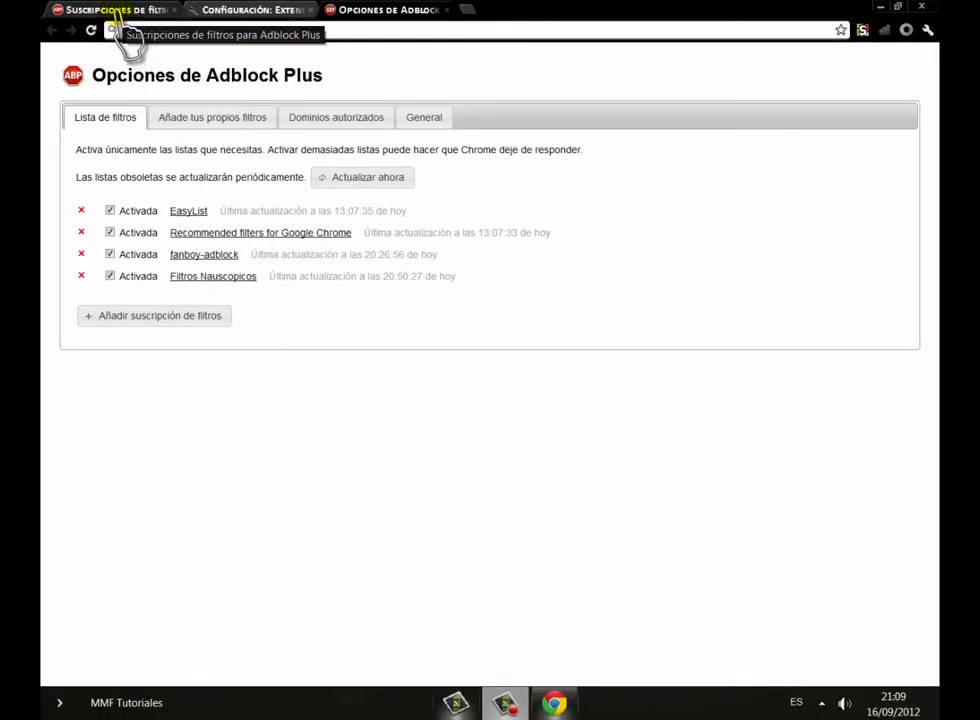
# Step: Start subscribing to ChinaList+EasyList from the filter subscriptions page, and minimize the browser without adding the list
pyautogui.click(116, 12)
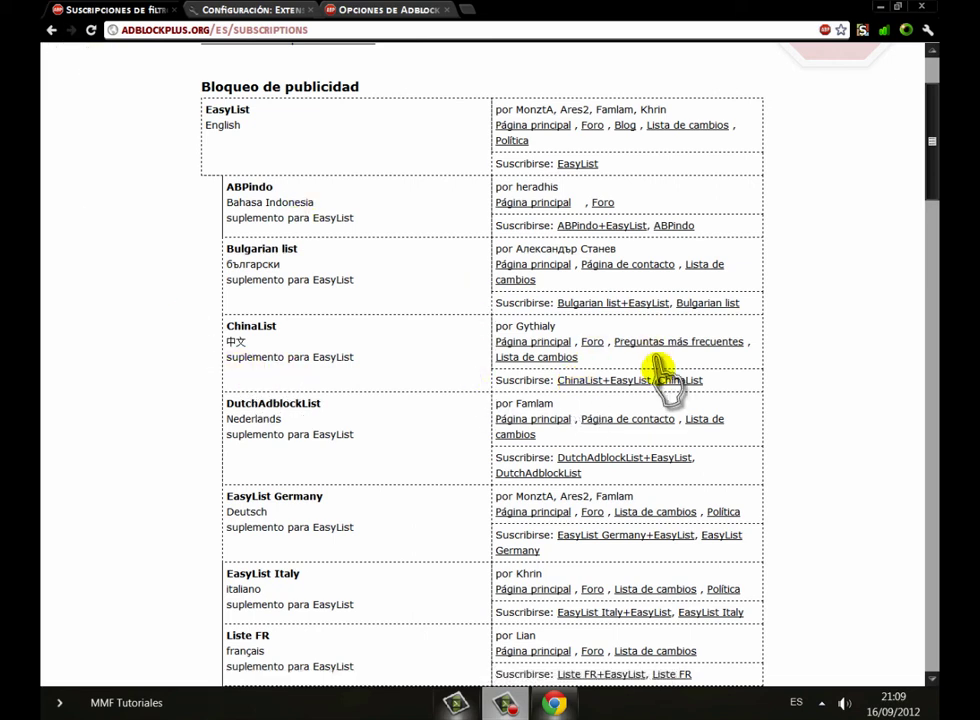
pyautogui.click(597, 382)
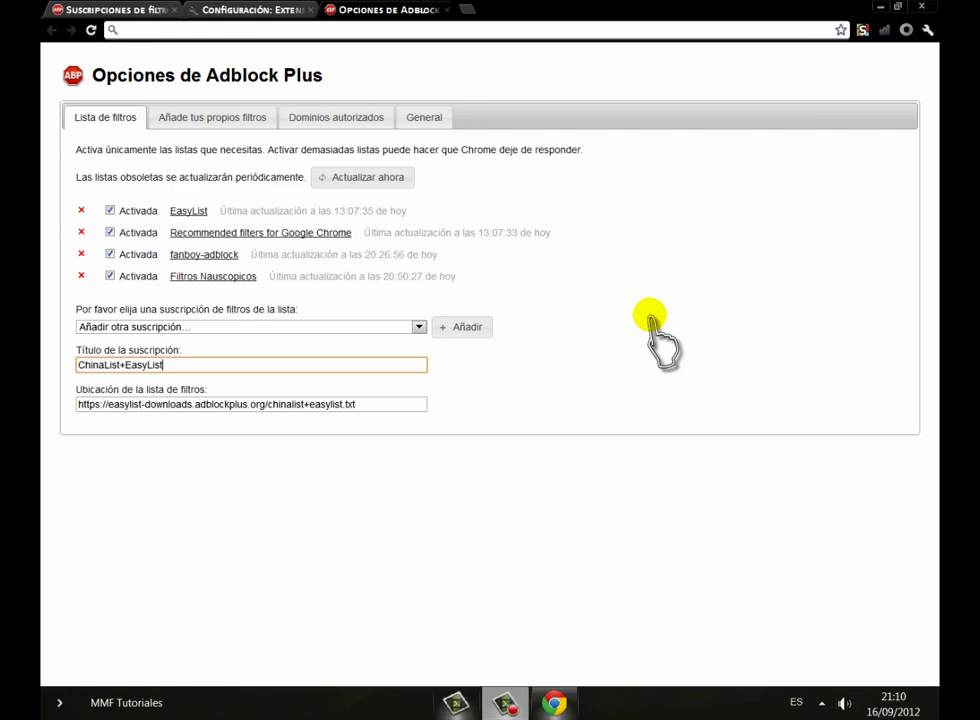
pyautogui.click(879, 7)
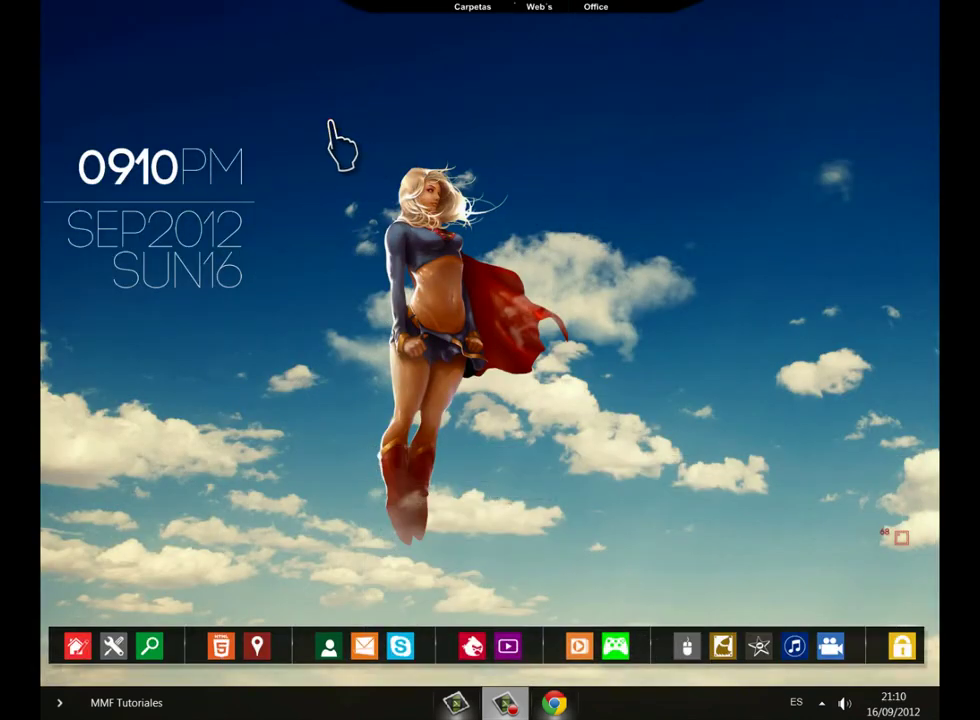
pyautogui.moveTo(330, 119); pyautogui.dragTo(570, 549)
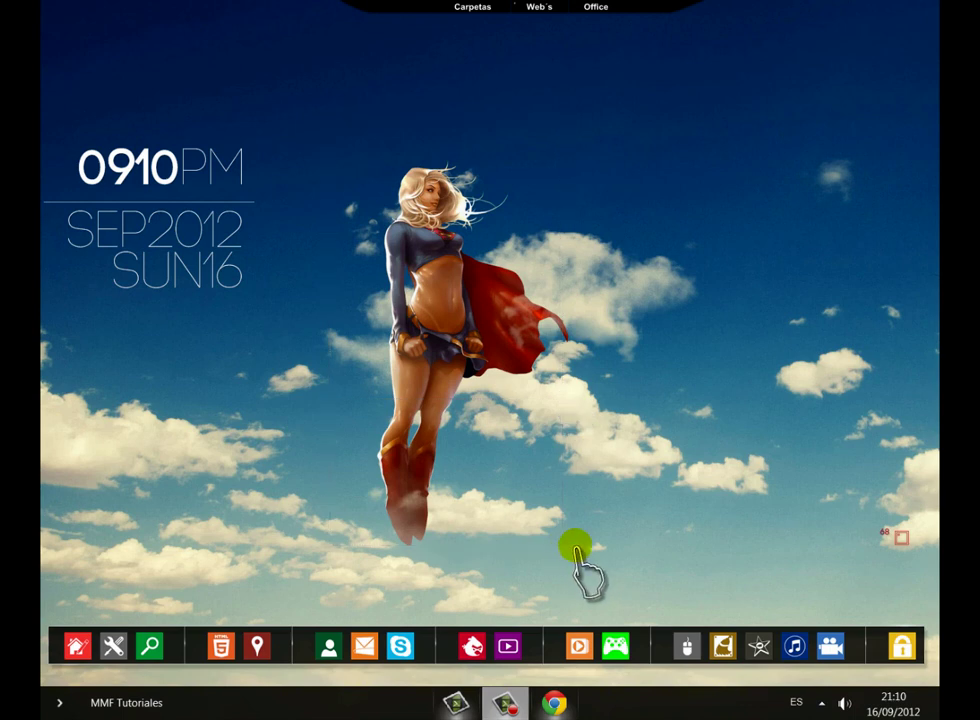